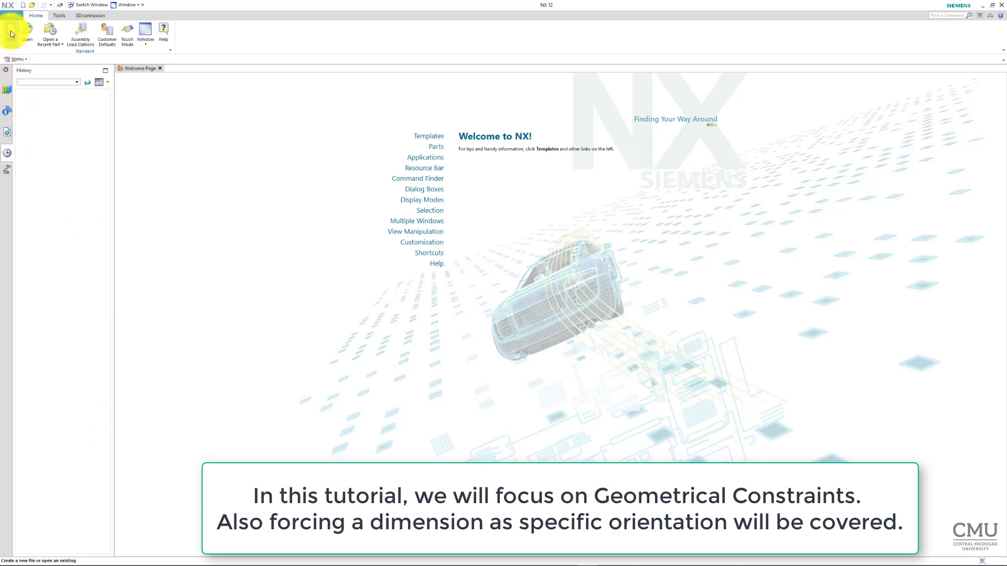
Step: Create a new millimetre Model part named ch03tut03.prt
{"action": "left_click", "coordinate": [11, 33]}
{"action": "type", "text": "ch03tut03"}
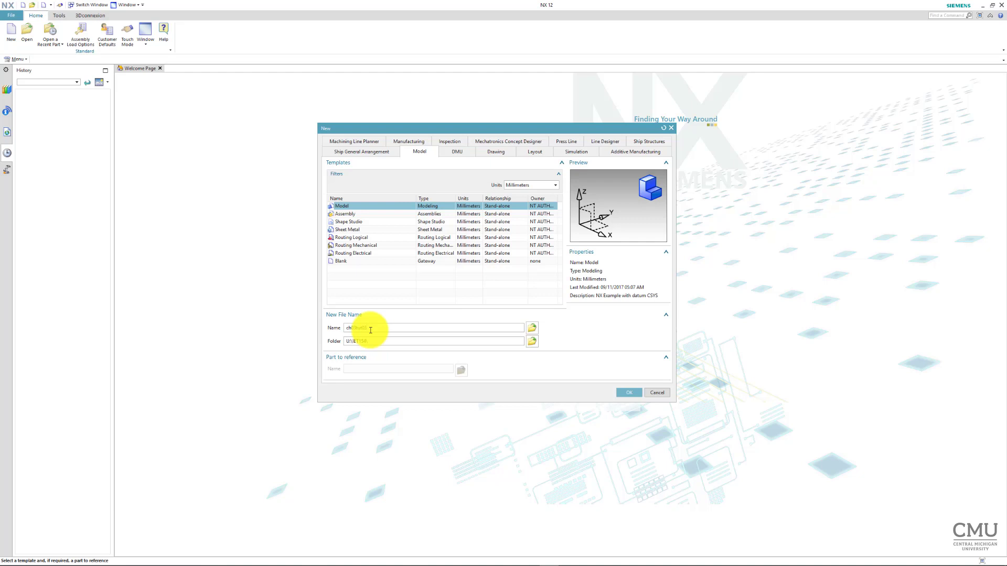
{"action": "left_click", "coordinate": [632, 394]}
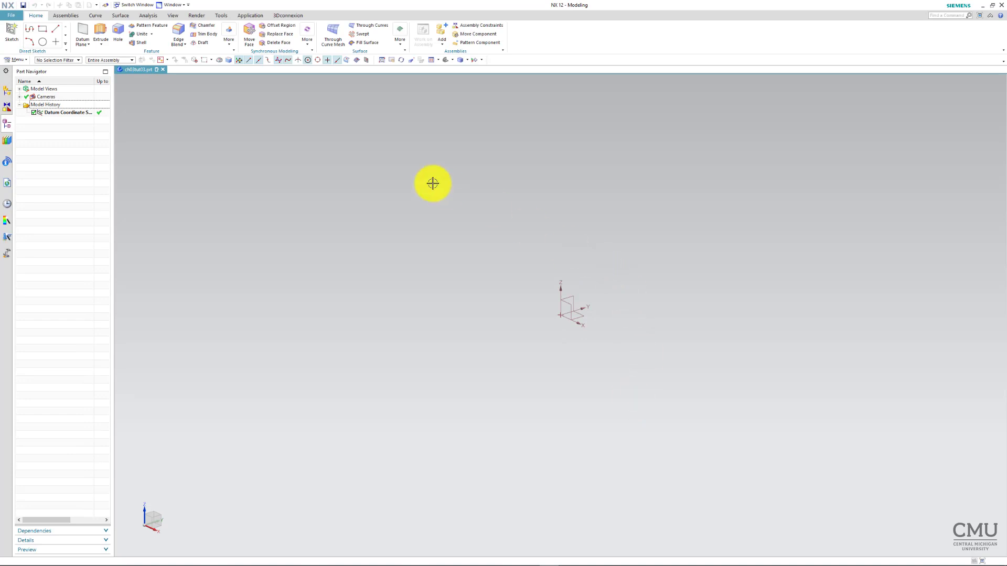
Step: Start Sketch (1) on the YZ datum plane and recentre the view on its origin
{"action": "left_click", "coordinate": [11, 35]}
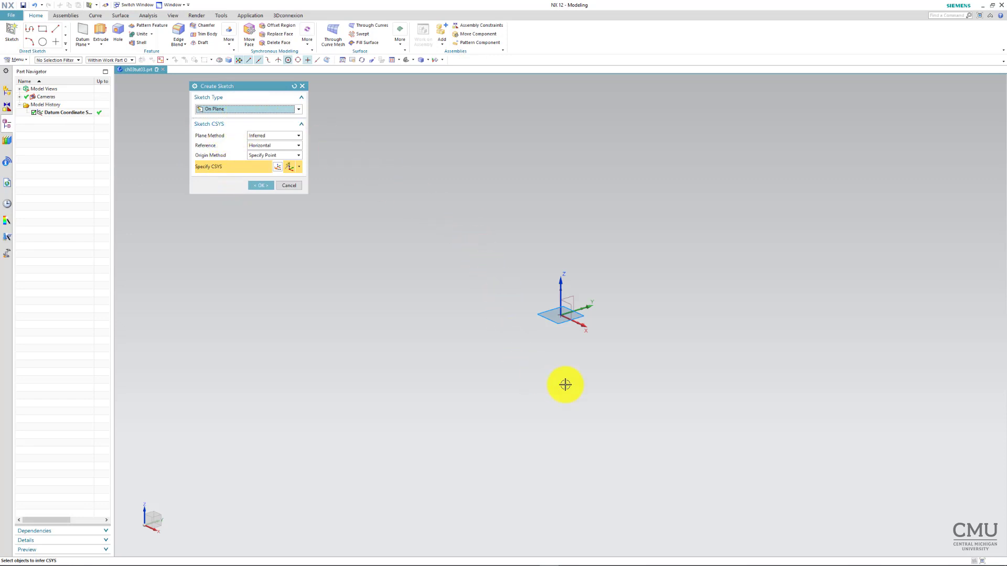
{"action": "left_click", "coordinate": [575, 295]}
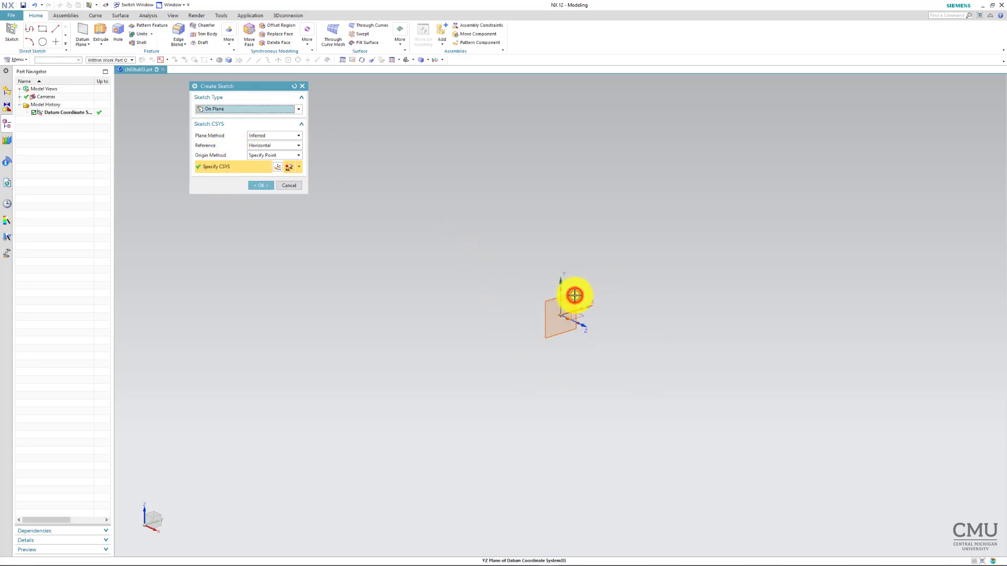
{"action": "left_click", "coordinate": [262, 185]}
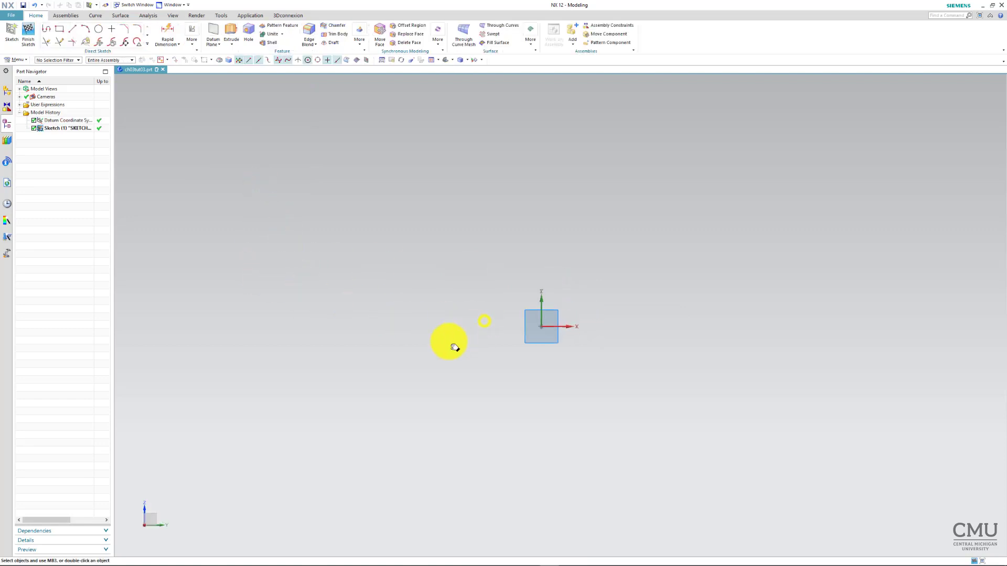
{"action": "mouse_move", "coordinate": [454, 347]}
{"action": "middle_mouse_down", "text": "shift"}
{"action": "mouse_move", "coordinate": [386, 372]}
{"action": "mouse_move", "coordinate": [397, 360]}
{"action": "middle_mouse_up", "text": "shift"}
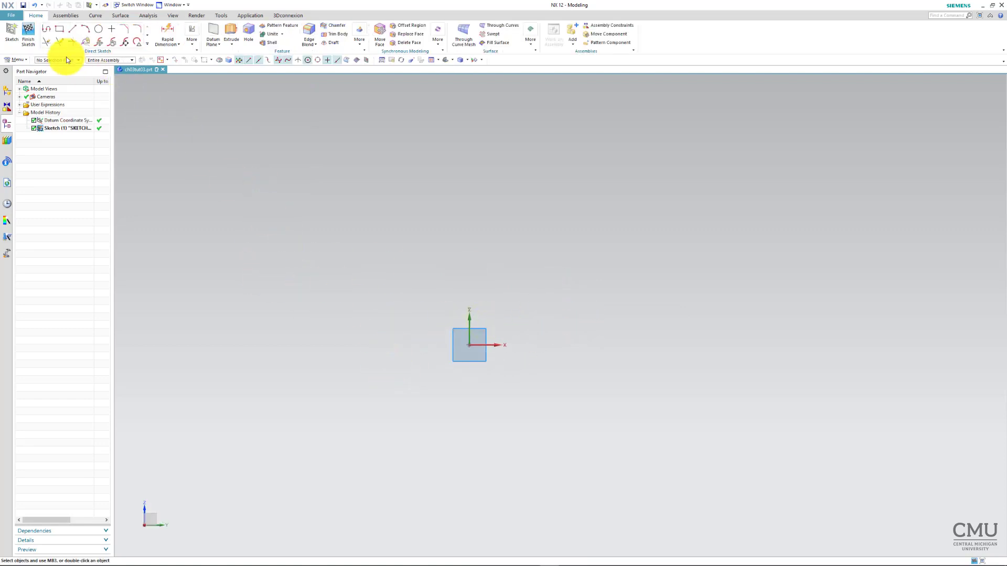
{"action": "left_click", "coordinate": [46, 30]}
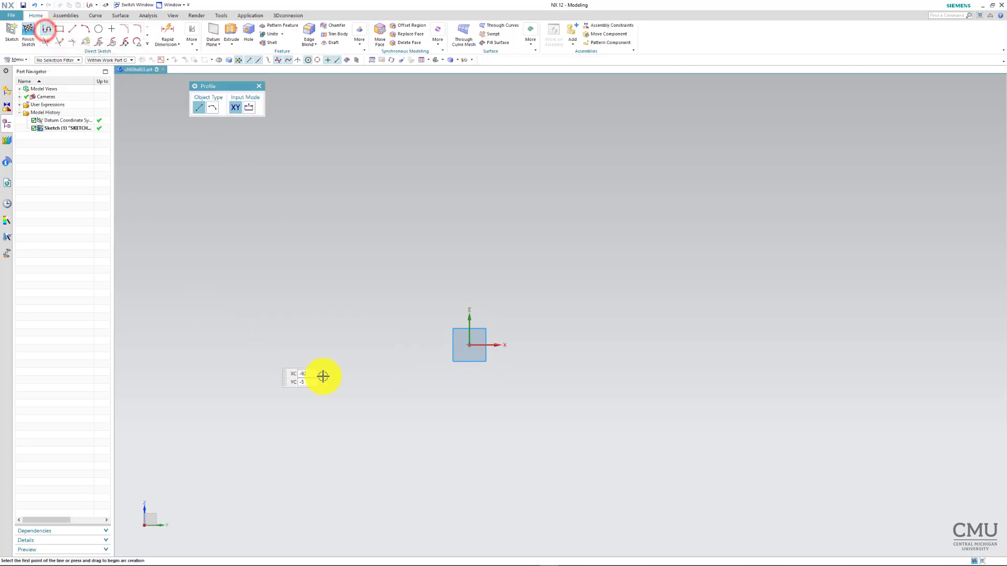
Step: From the sketch origin, draw the lower profile lines: 57, 13, 10 and 47 long
{"action": "left_click", "coordinate": [469, 345]}
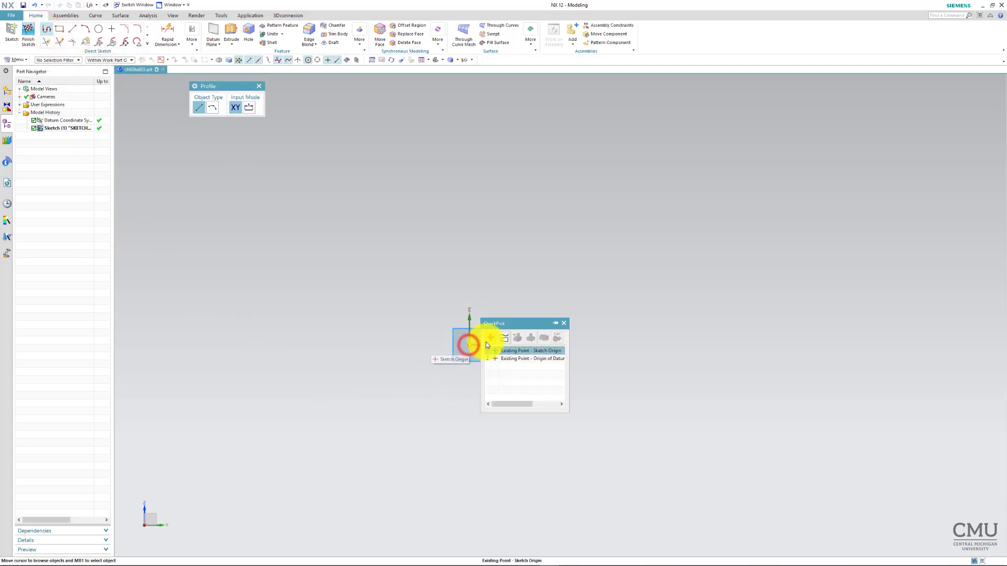
{"action": "left_click", "coordinate": [509, 353]}
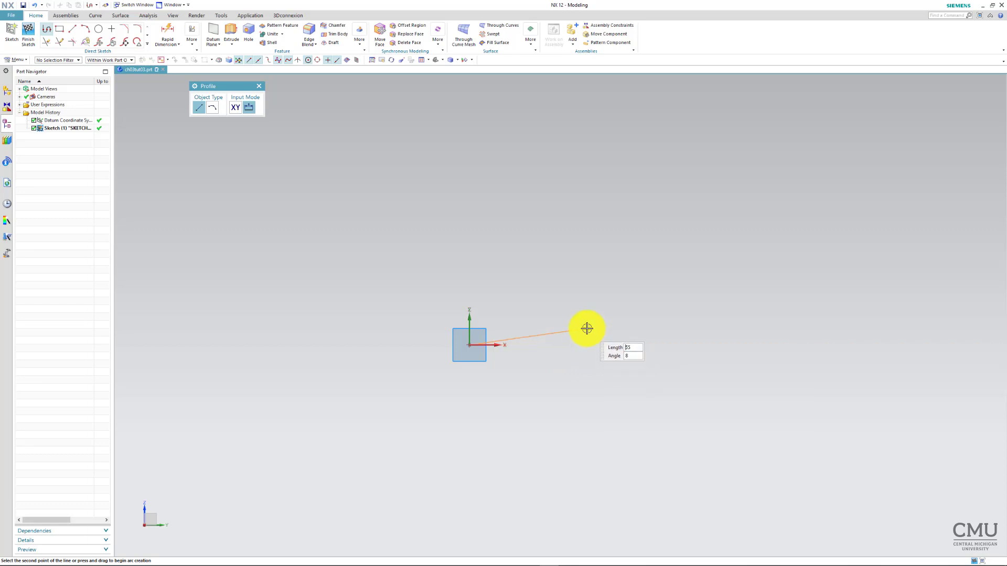
{"action": "left_click", "coordinate": [591, 358]}
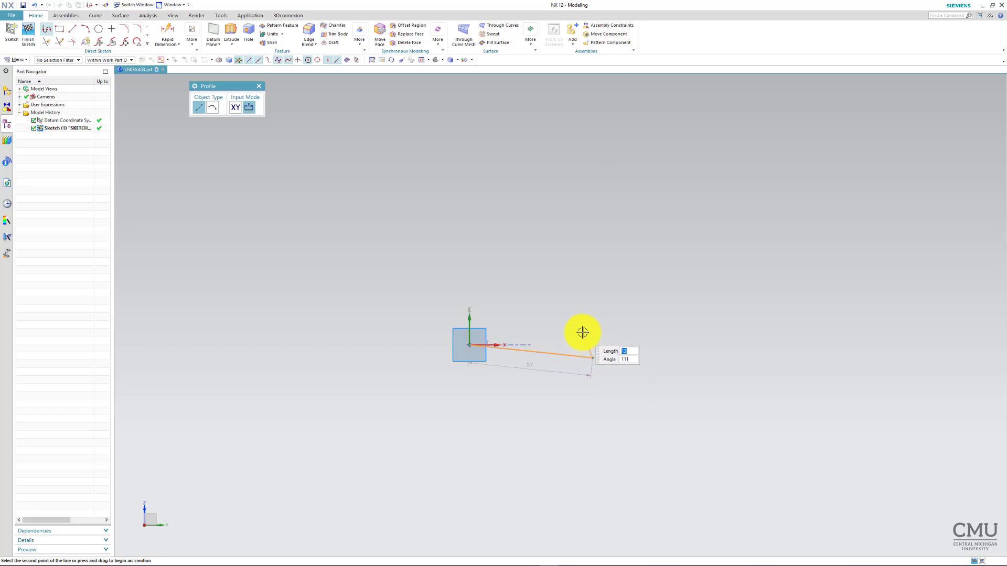
{"action": "left_click", "coordinate": [583, 332]}
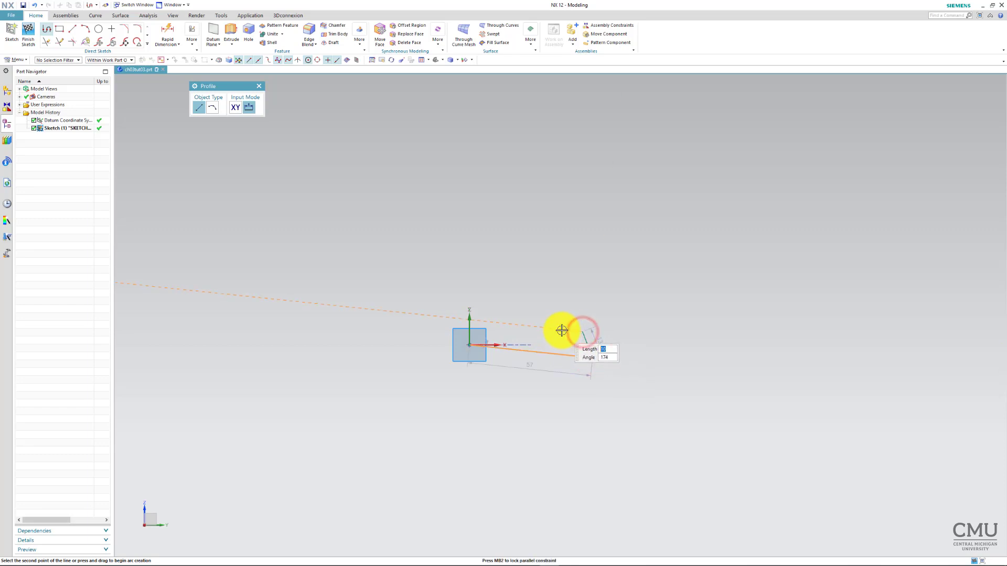
{"action": "left_click", "coordinate": [561, 332]}
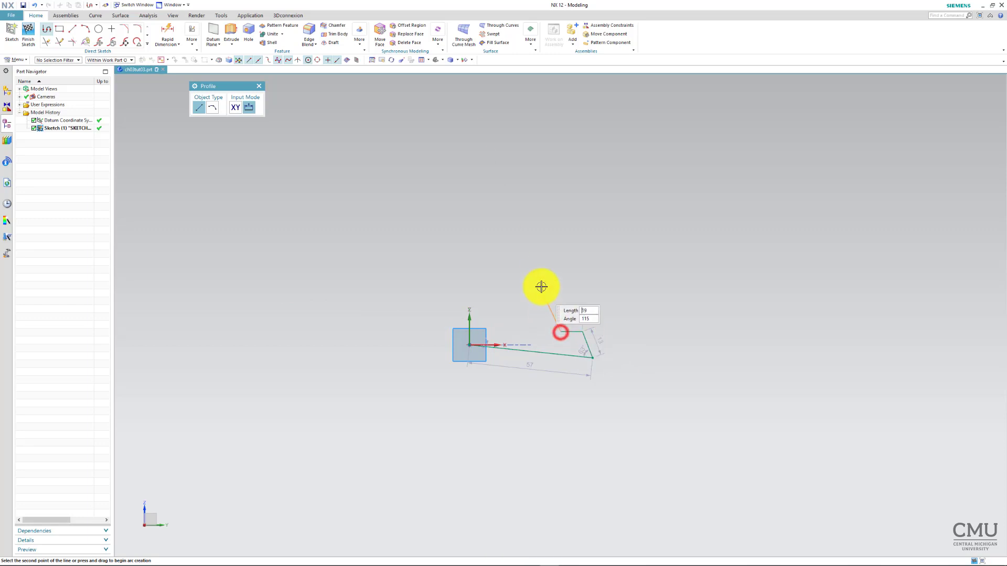
{"action": "left_click", "coordinate": [542, 230]}
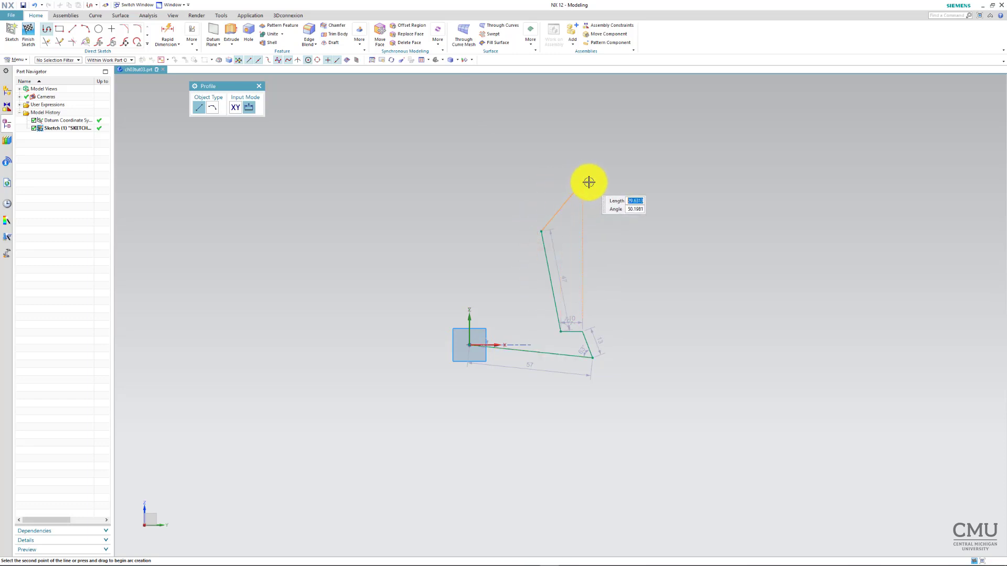
Step: Add the 30.8 and 22 segments and the top edge, then close the outline at the origin
{"action": "left_click", "coordinate": [557, 167]}
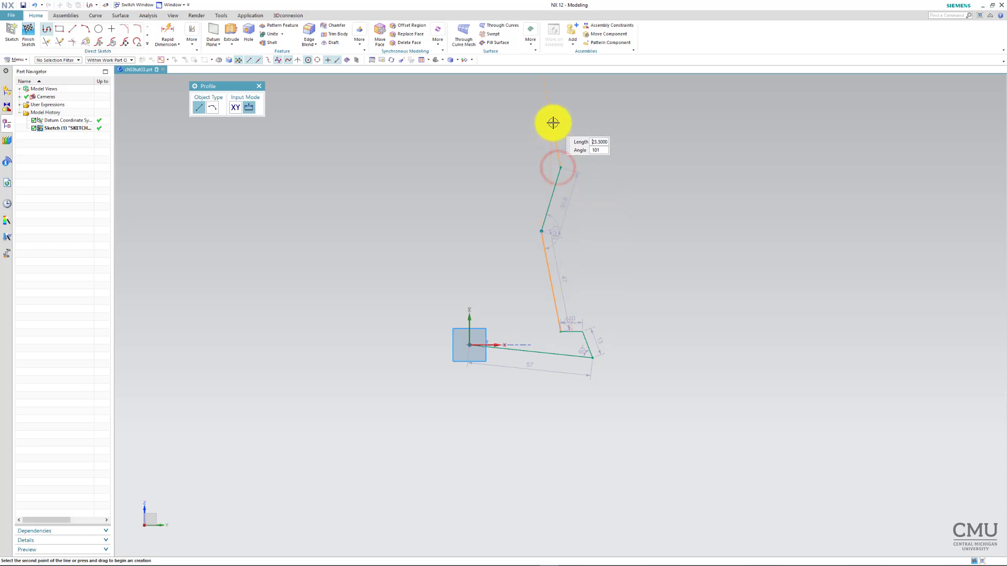
{"action": "left_click", "coordinate": [558, 119]}
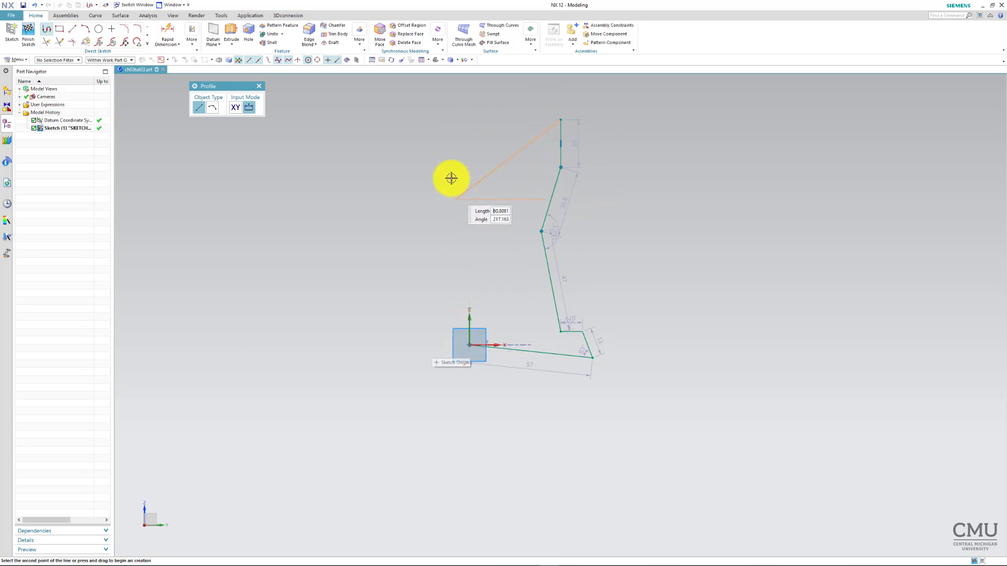
{"action": "left_click", "coordinate": [466, 120]}
{"action": "left_click", "coordinate": [470, 345]}
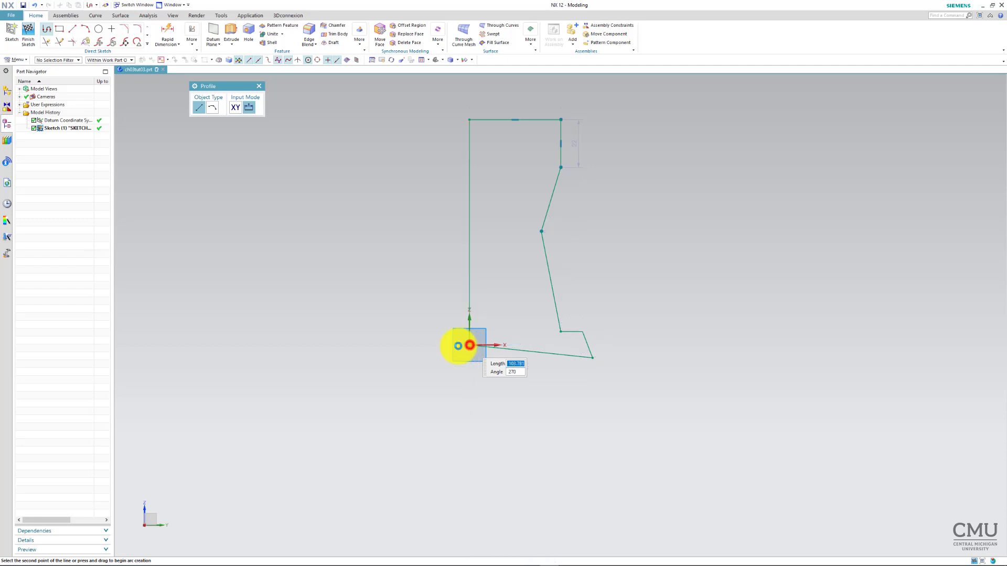
{"action": "middle_click", "coordinate": [328, 266]}
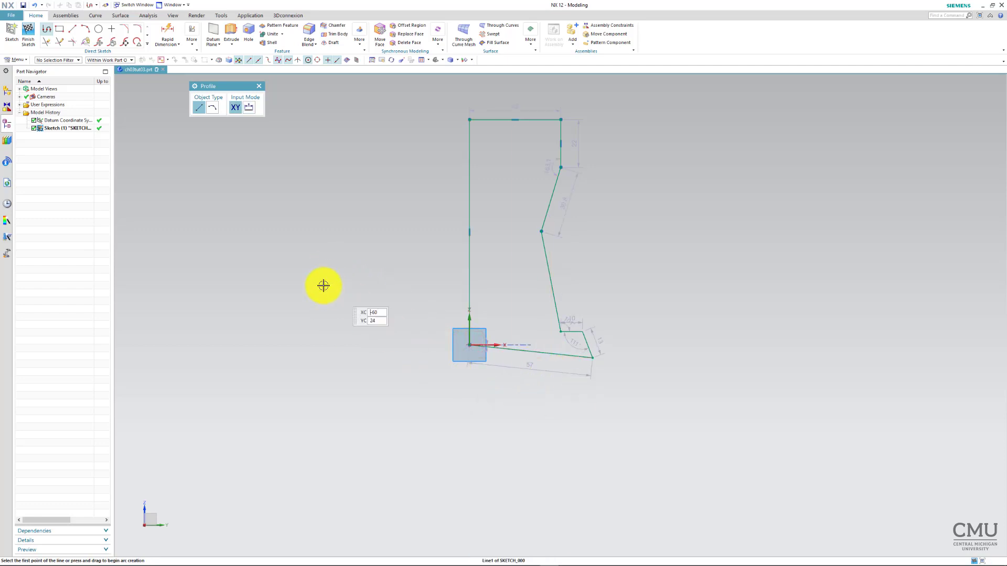
{"action": "left_click", "coordinate": [259, 87]}
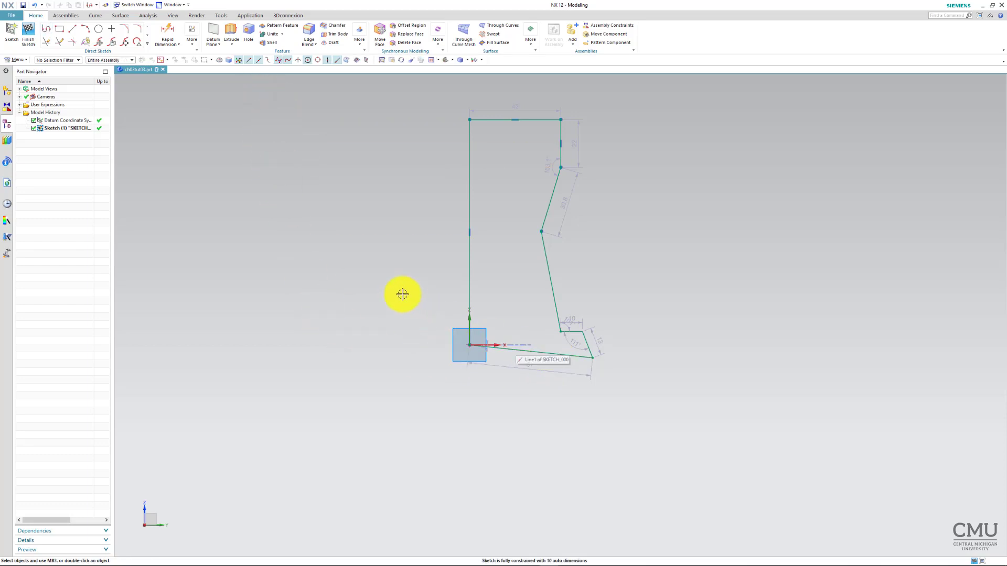
Step: Constrain the profile's bottom line to be horizontal
{"action": "left_click", "coordinate": [192, 44]}
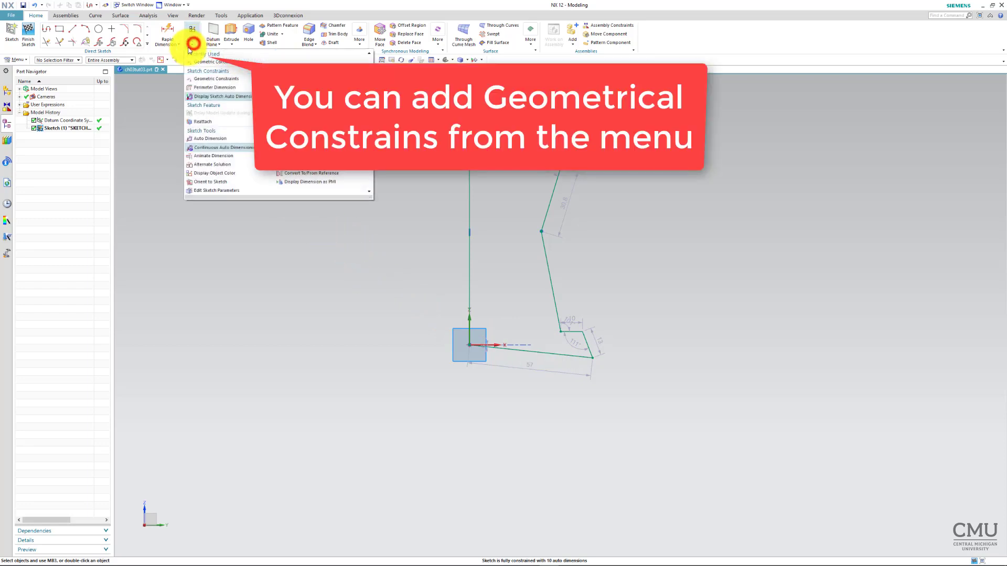
{"action": "left_click", "coordinate": [207, 62]}
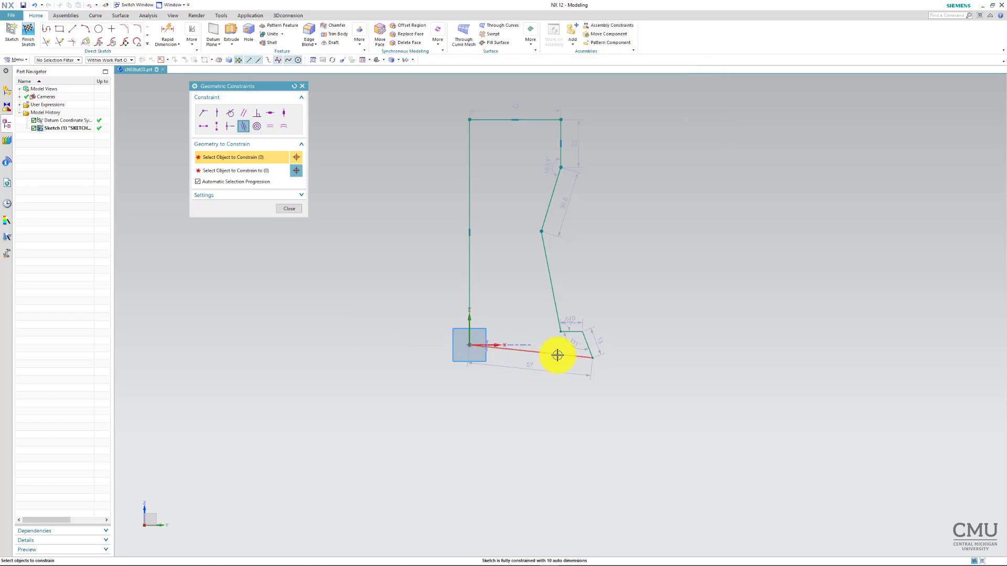
{"action": "left_click", "coordinate": [300, 210]}
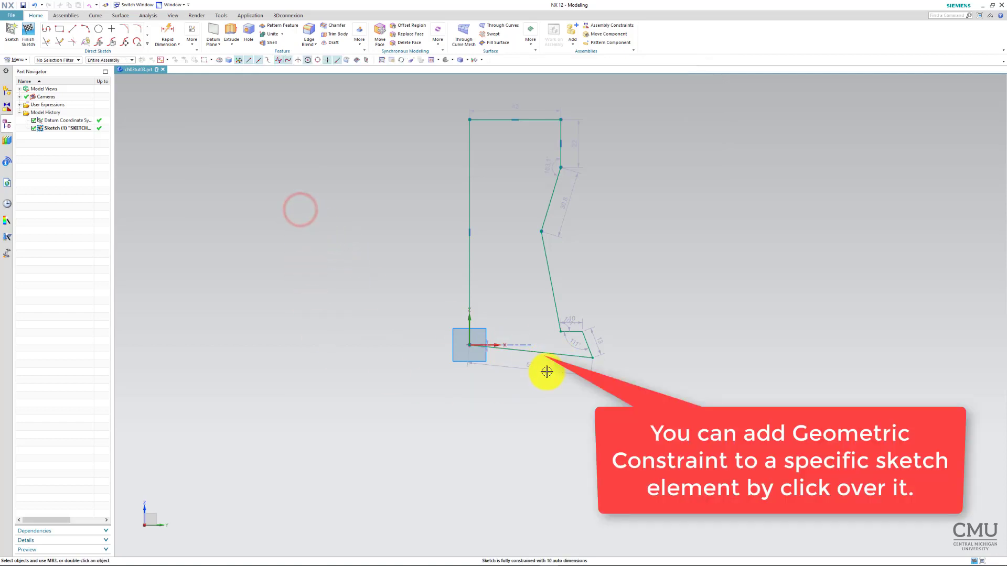
{"action": "right_click", "coordinate": [551, 353]}
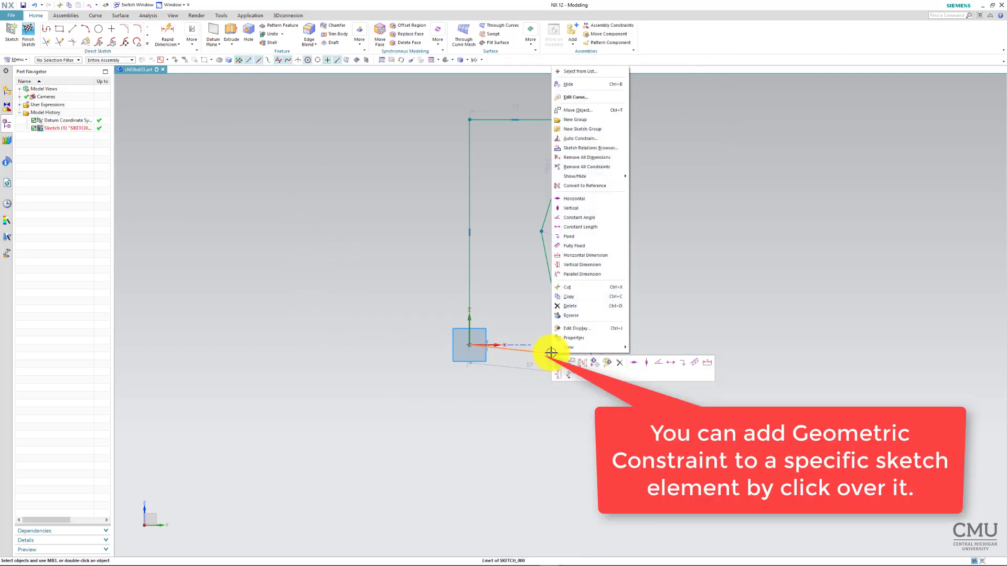
{"action": "left_click", "coordinate": [635, 363]}
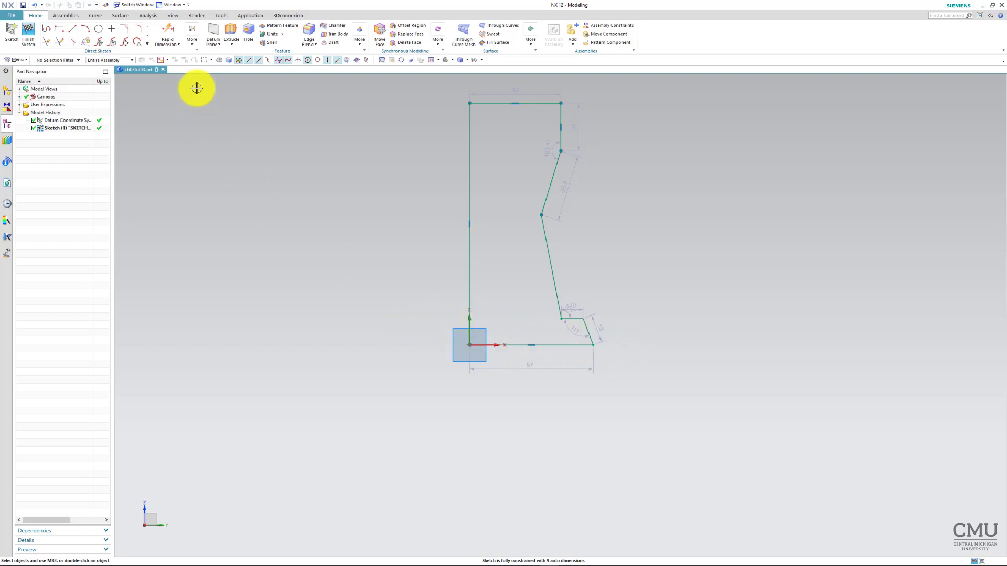
Step: Dimension the bottom width at 60
{"action": "left_click", "coordinate": [169, 33]}
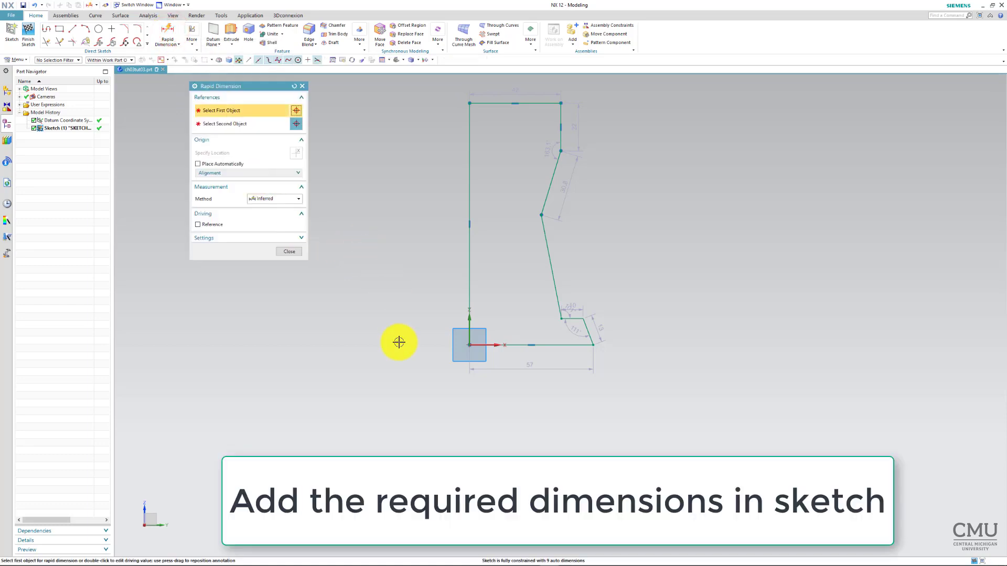
{"action": "left_click", "coordinate": [469, 333]}
{"action": "left_click", "coordinate": [593, 347]}
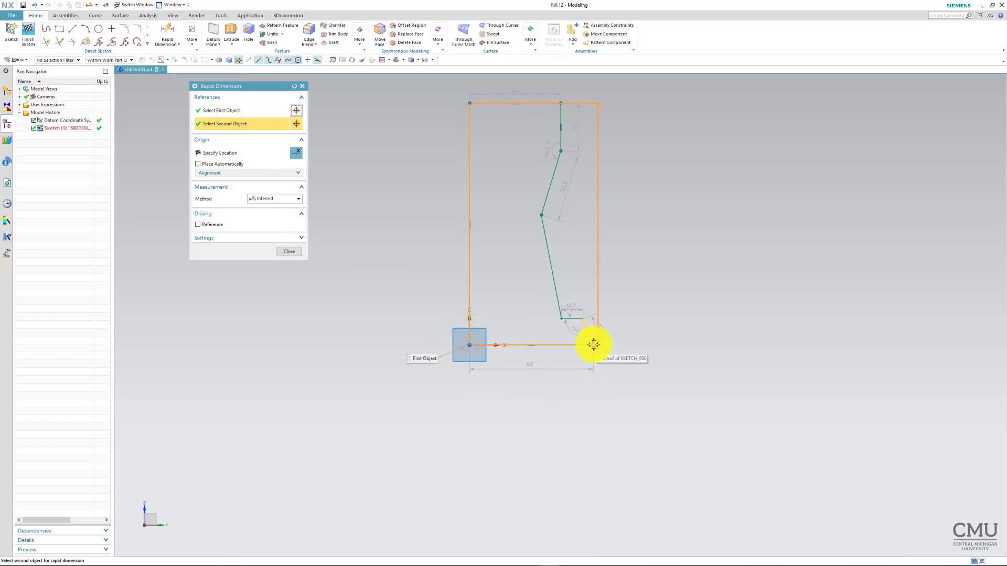
{"action": "left_click", "coordinate": [541, 407]}
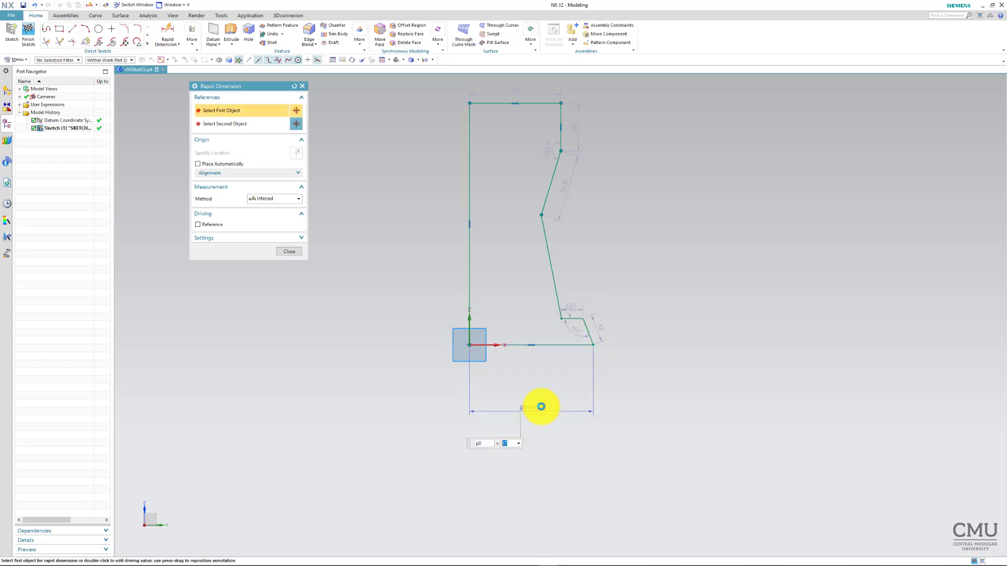
{"action": "type", "text": "60"}
{"action": "key", "text": "Return"}
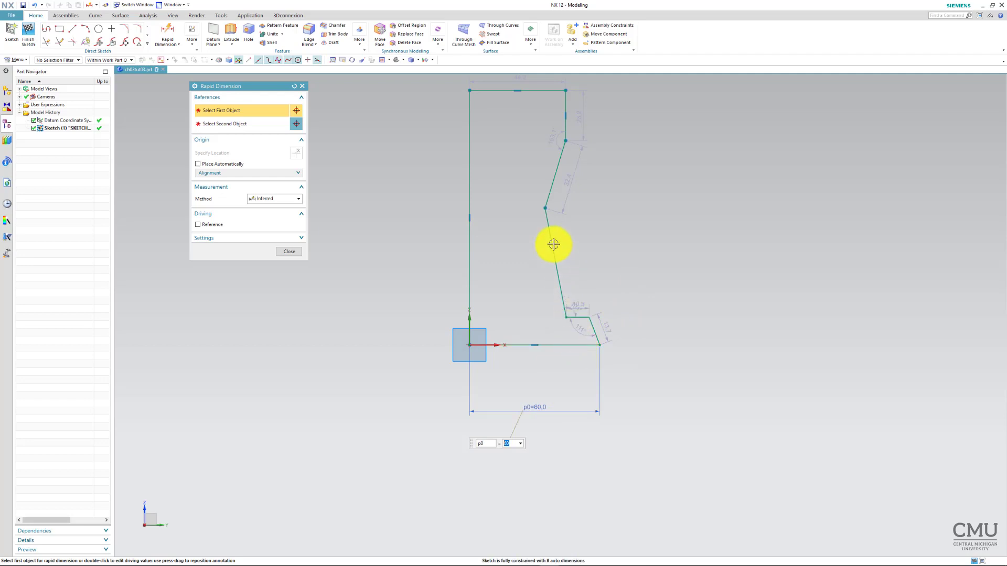
Step: Dimension the top edge width at 35, between the left and short right vertical lines
{"action": "left_click", "coordinate": [468, 111]}
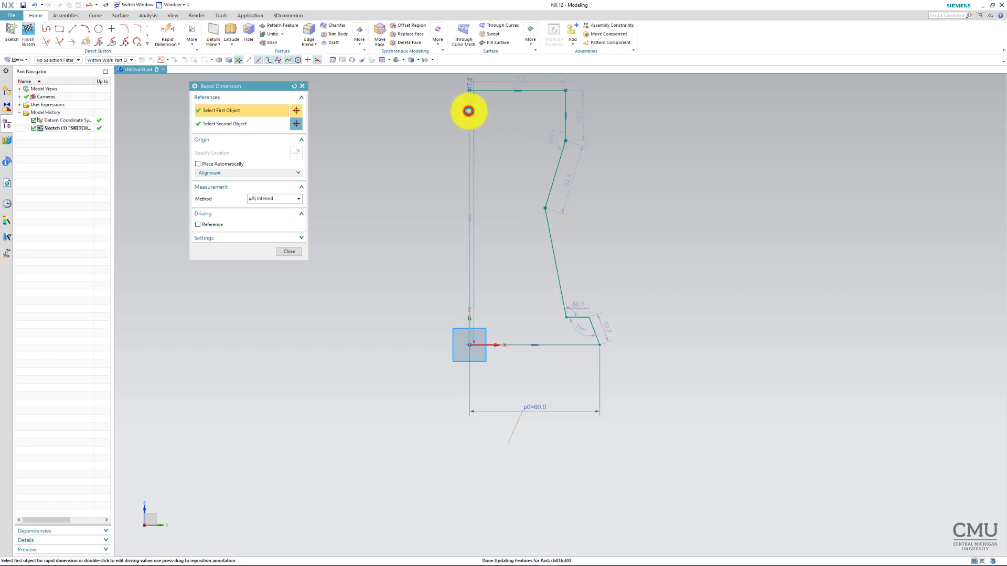
{"action": "left_click", "coordinate": [565, 106]}
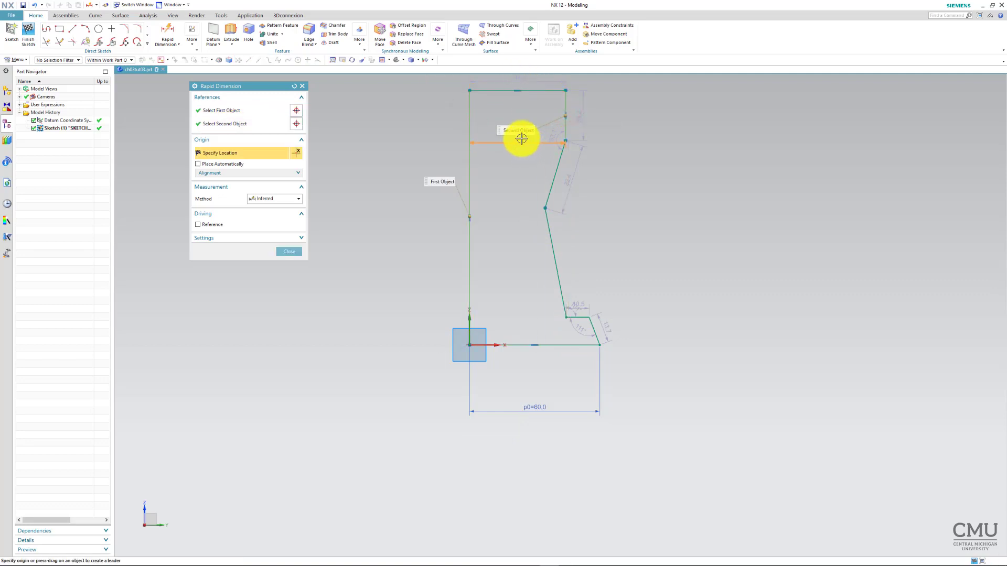
{"action": "middle_click_drag", "start_coordinate": [522, 138], "coordinate": [523, 208], "text": "shift"}
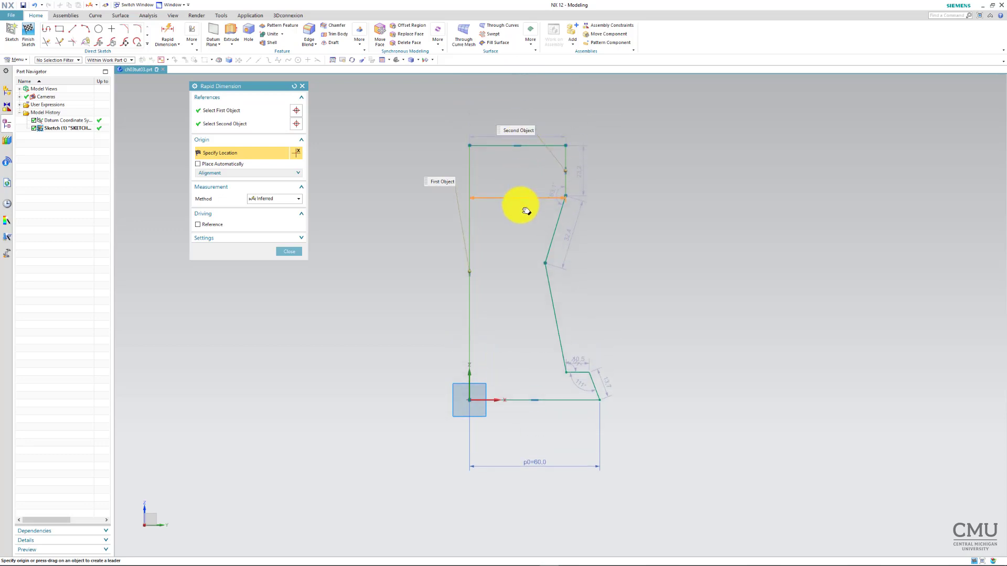
{"action": "left_click", "coordinate": [521, 113]}
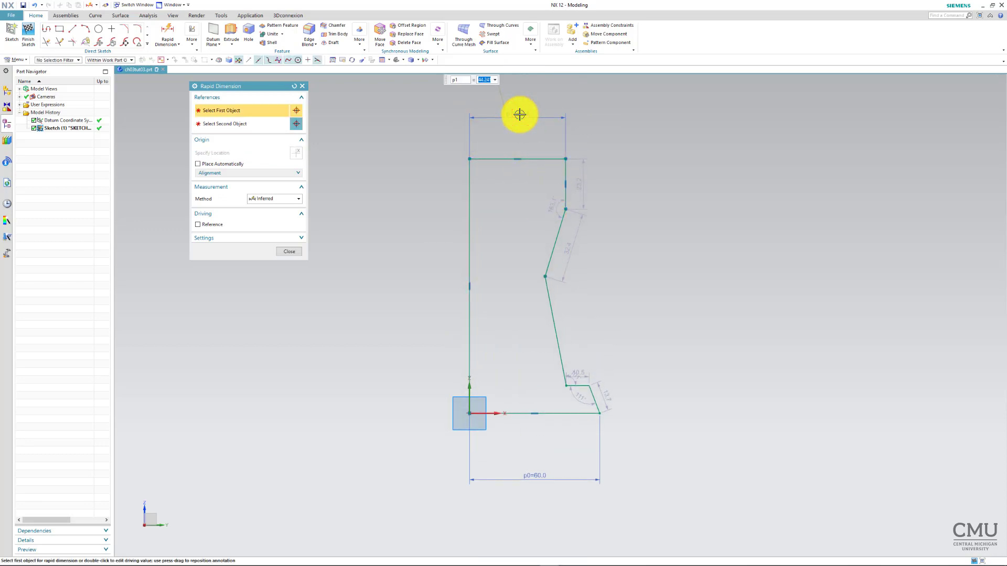
{"action": "key", "text": "Return"}
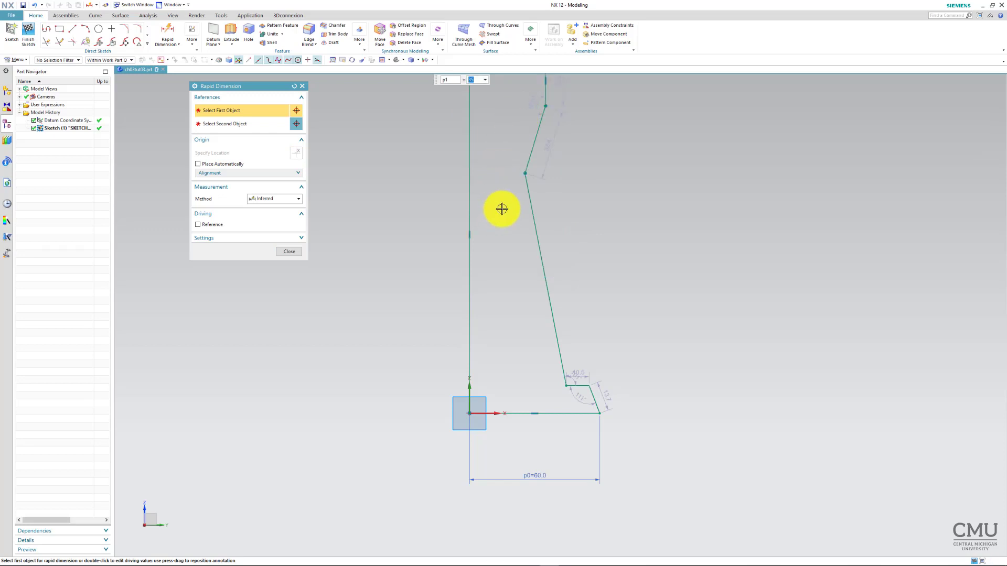
{"action": "middle_click_drag", "start_coordinate": [498, 210], "coordinate": [510, 267], "text": "shift"}
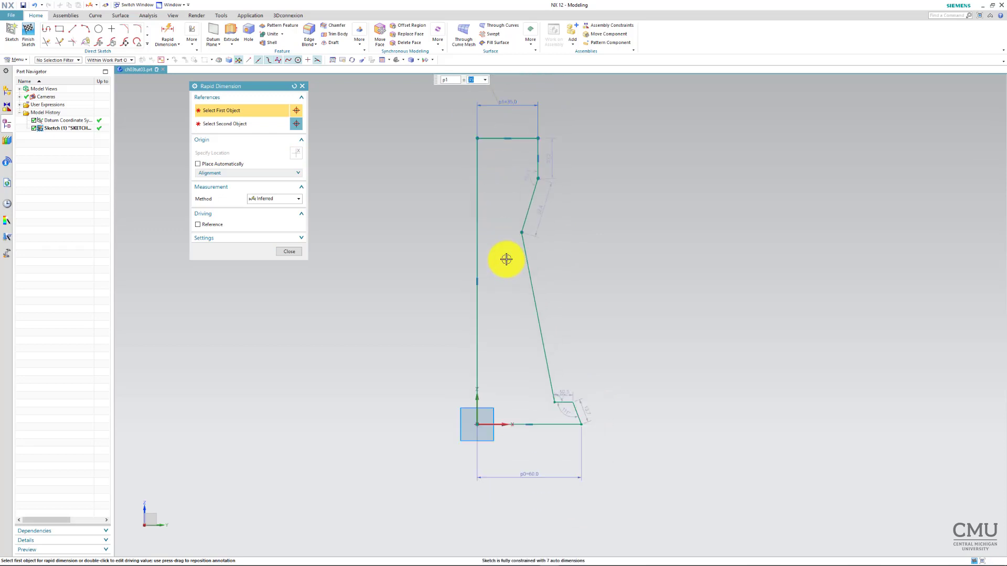
{"action": "scroll", "coordinate": [507, 260], "scroll_direction": "down", "scroll_amount": 2}
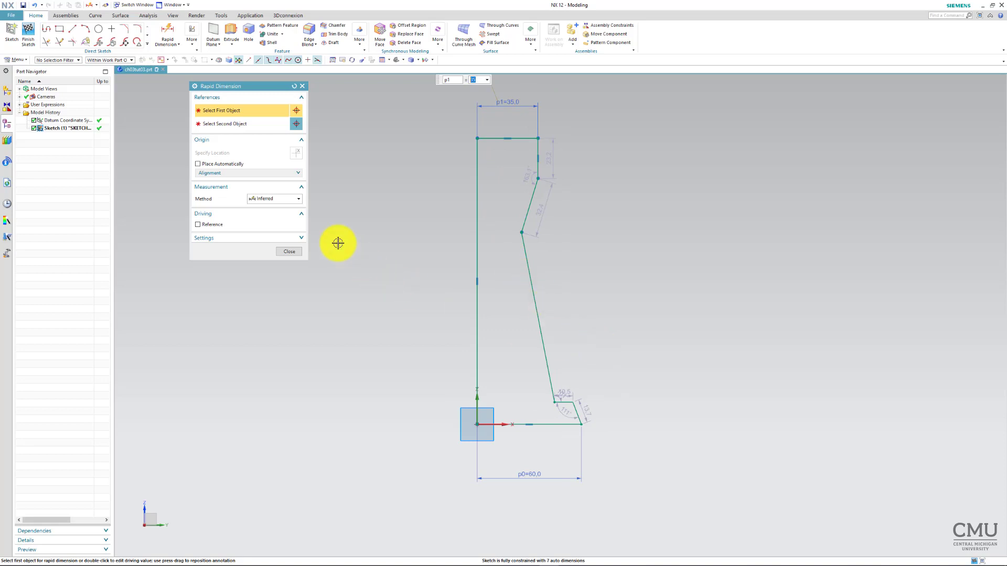
Step: Dimension the overall height at 150, then pick the slanted line's points for the next dimension
{"action": "left_click", "coordinate": [490, 140]}
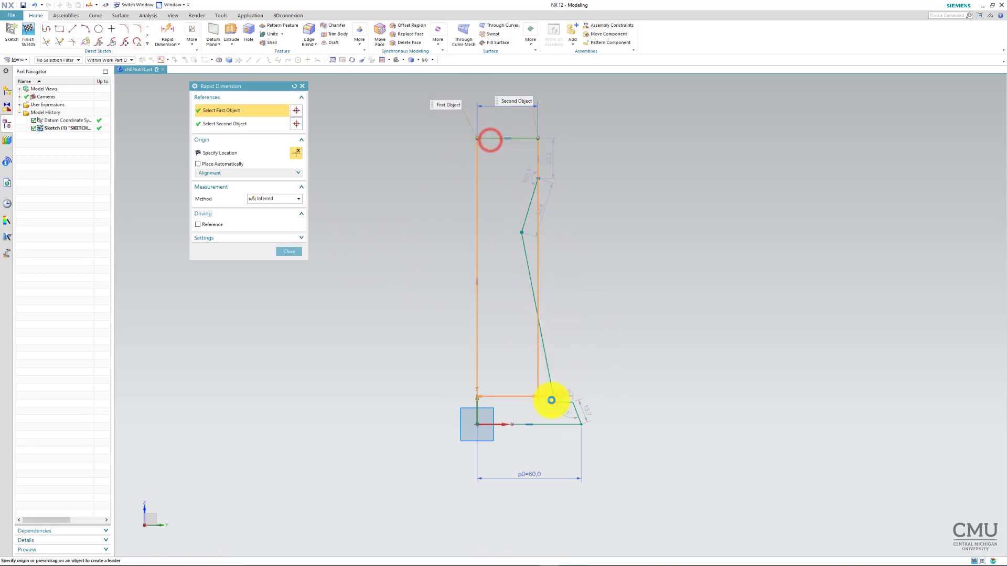
{"action": "left_click", "coordinate": [548, 421]}
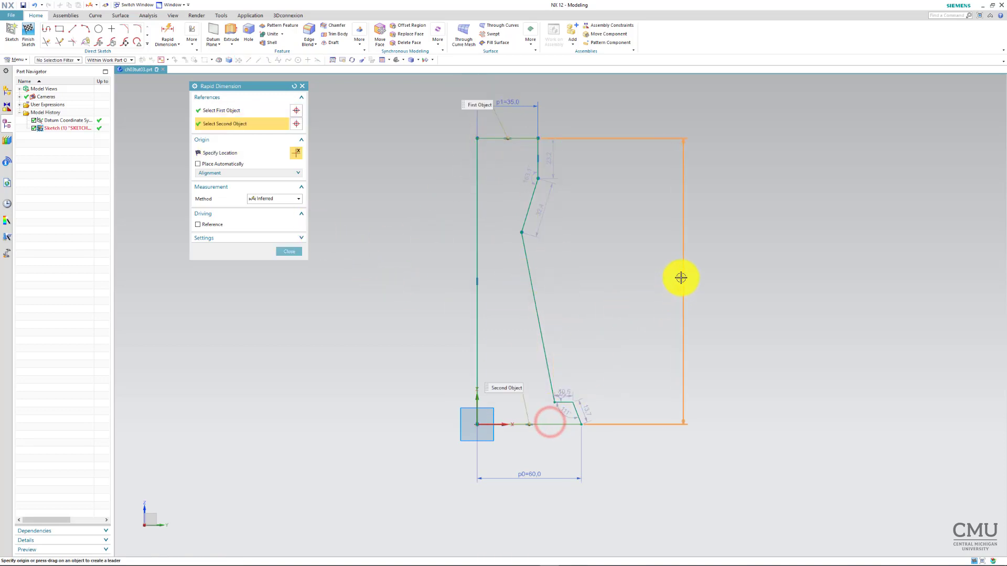
{"action": "left_click", "coordinate": [713, 269]}
{"action": "type", "text": "150"}
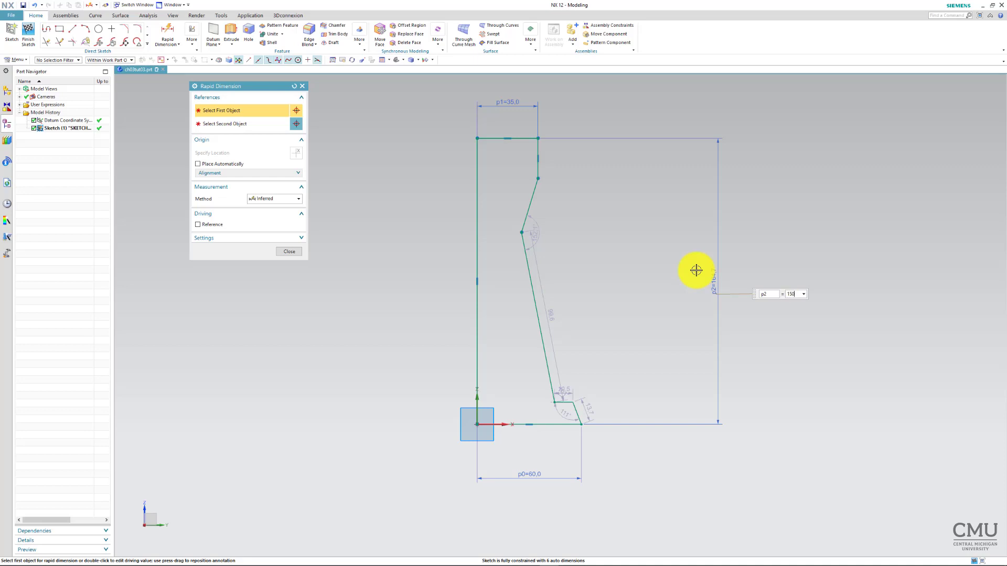
{"action": "type", "text": "50"}
{"action": "key", "text": "Return"}
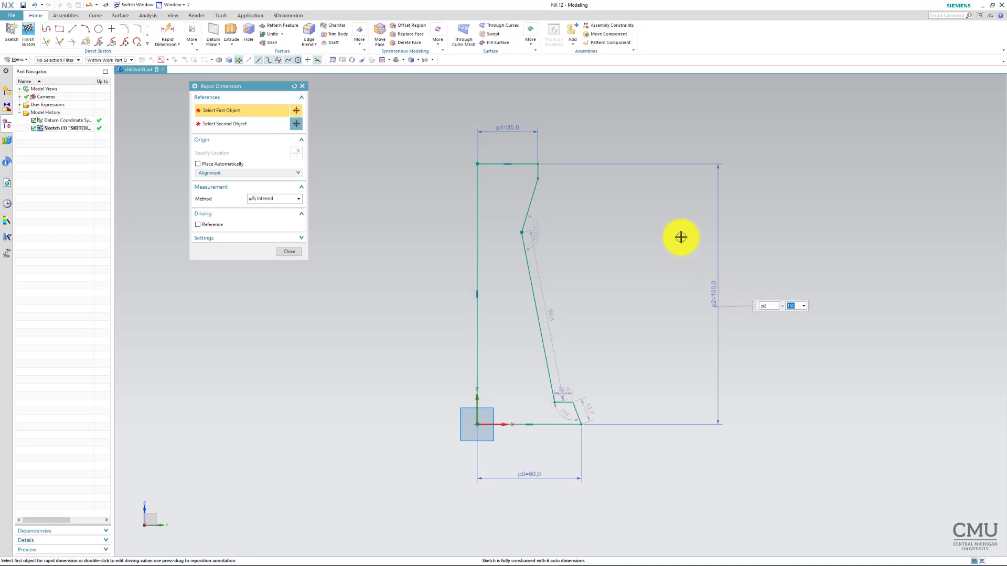
{"action": "left_click", "coordinate": [526, 231]}
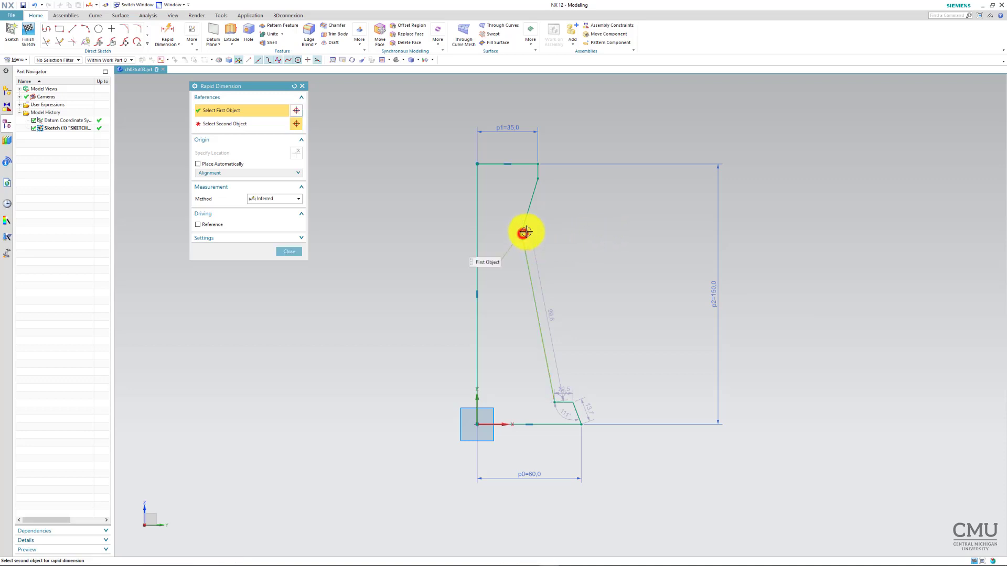
{"action": "left_click", "coordinate": [539, 178]}
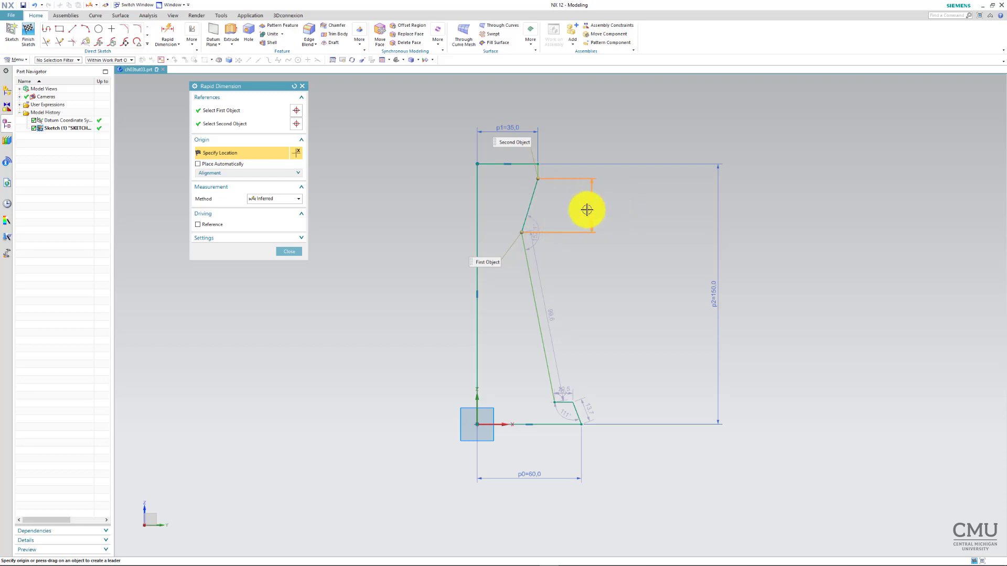
{"action": "left_click", "coordinate": [298, 199]}
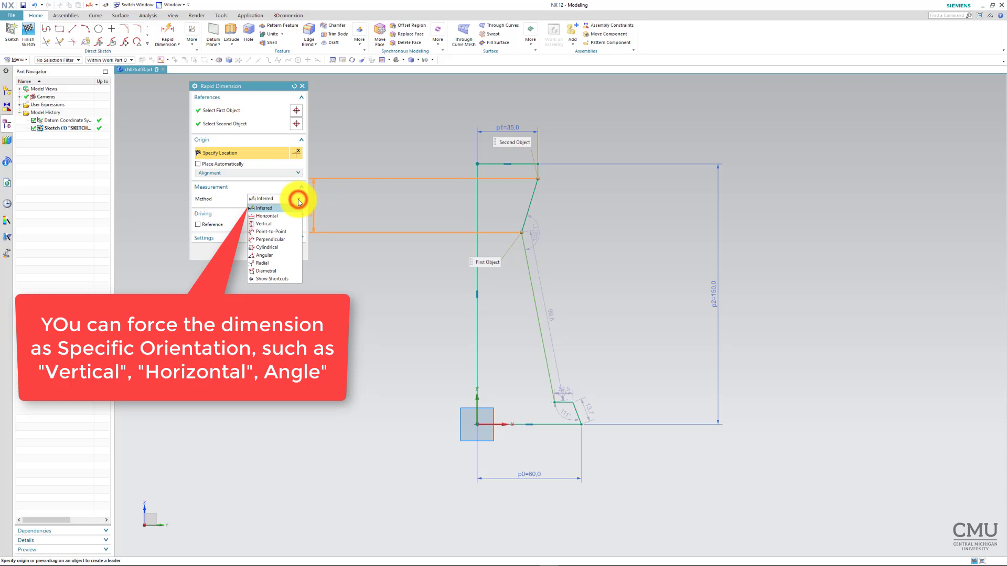
Step: Add vertical dimensions of 30 on the slanted segment and 40 on the upper offset
{"action": "left_click", "coordinate": [269, 223]}
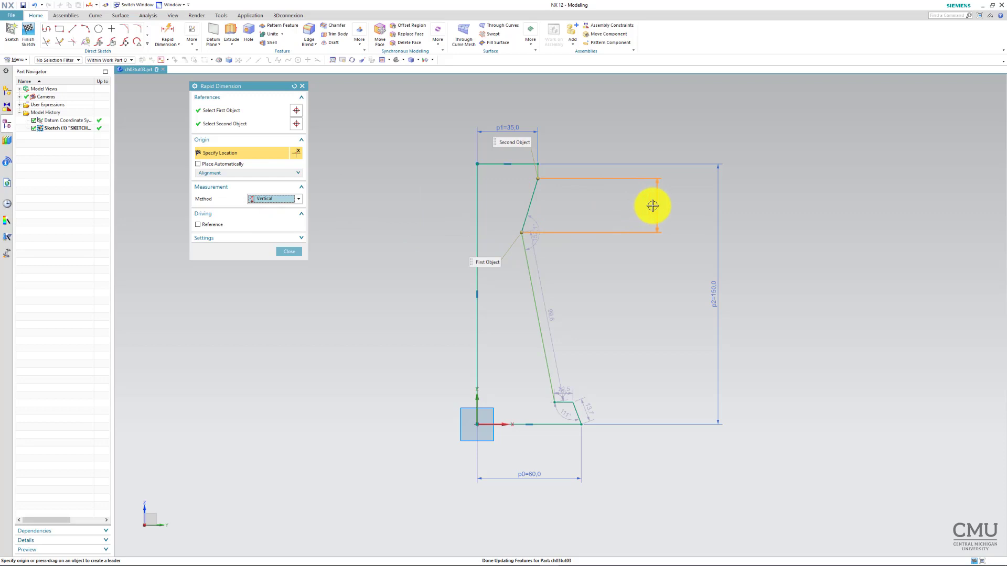
{"action": "left_click", "coordinate": [653, 205]}
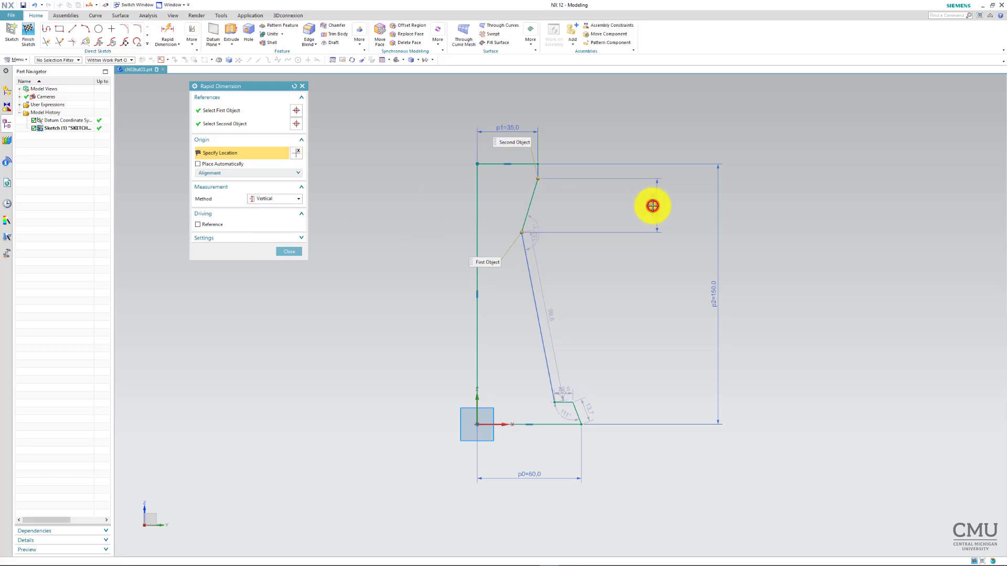
{"action": "type", "text": "30"}
{"action": "key", "text": "Return"}
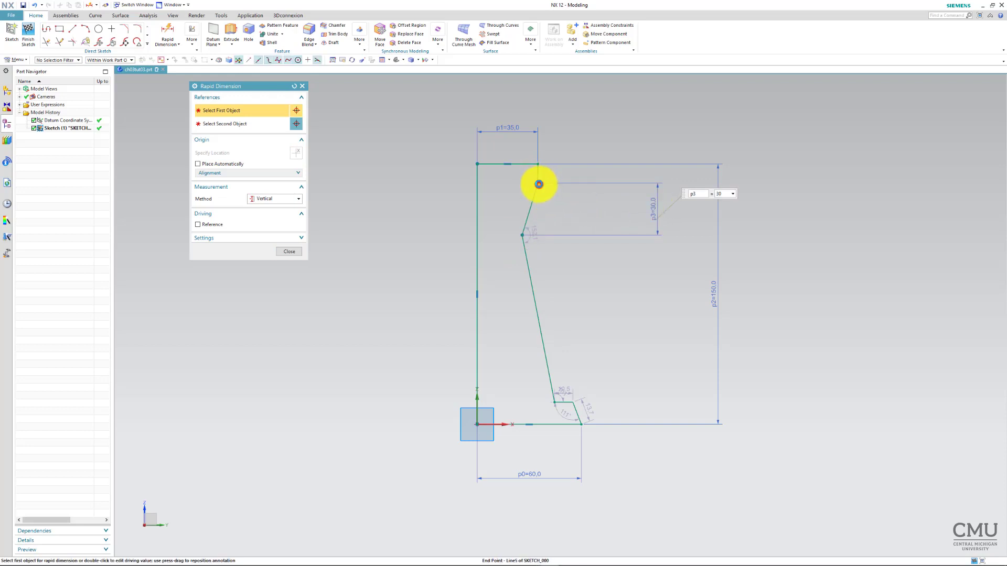
{"action": "left_click", "coordinate": [539, 184]}
{"action": "left_click", "coordinate": [538, 164]}
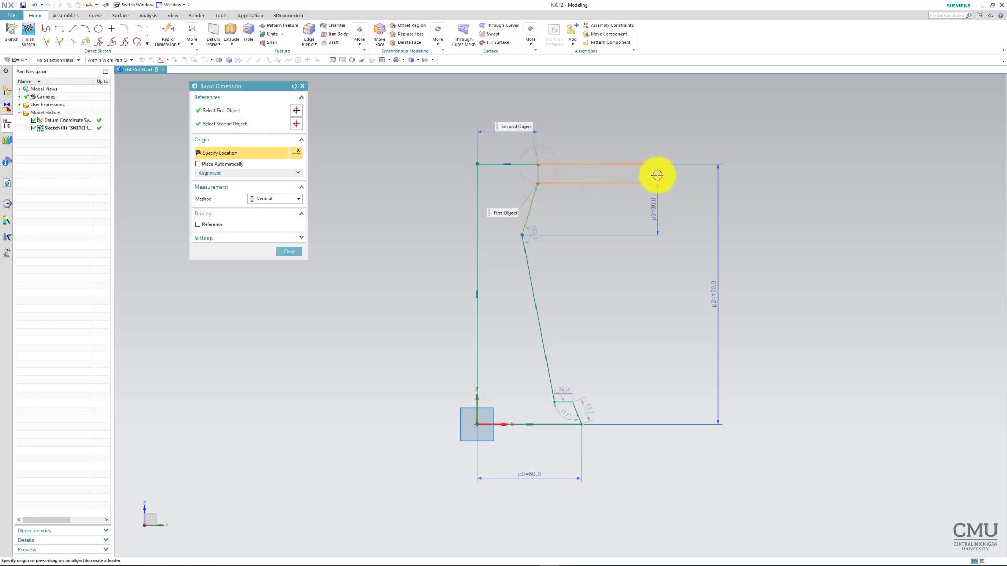
{"action": "left_click", "coordinate": [642, 177]}
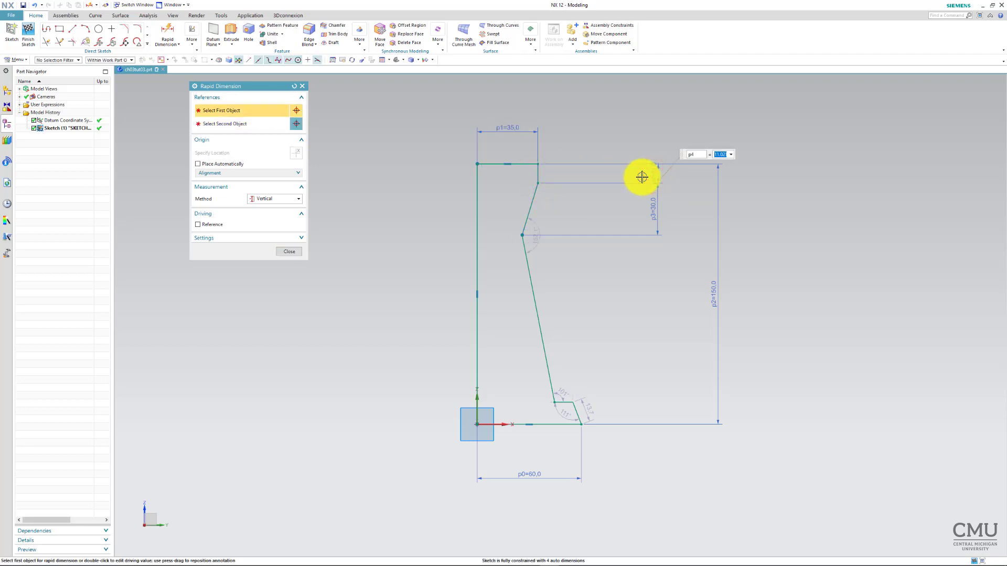
{"action": "type", "text": "40"}
{"action": "key", "text": "Return"}
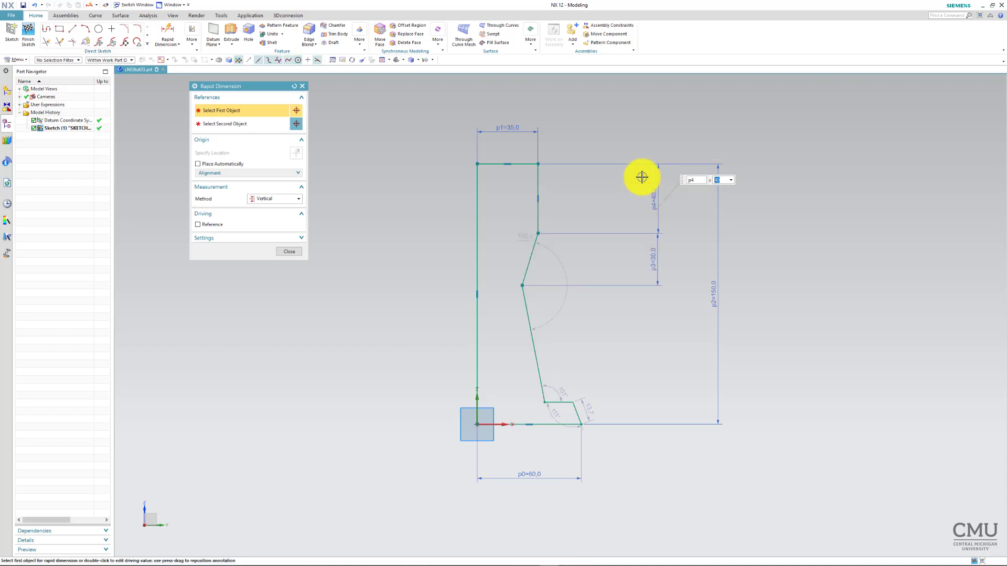
Step: Add a 12 vertical dimension for the lower step height above the bottom line
{"action": "left_click", "coordinate": [548, 426]}
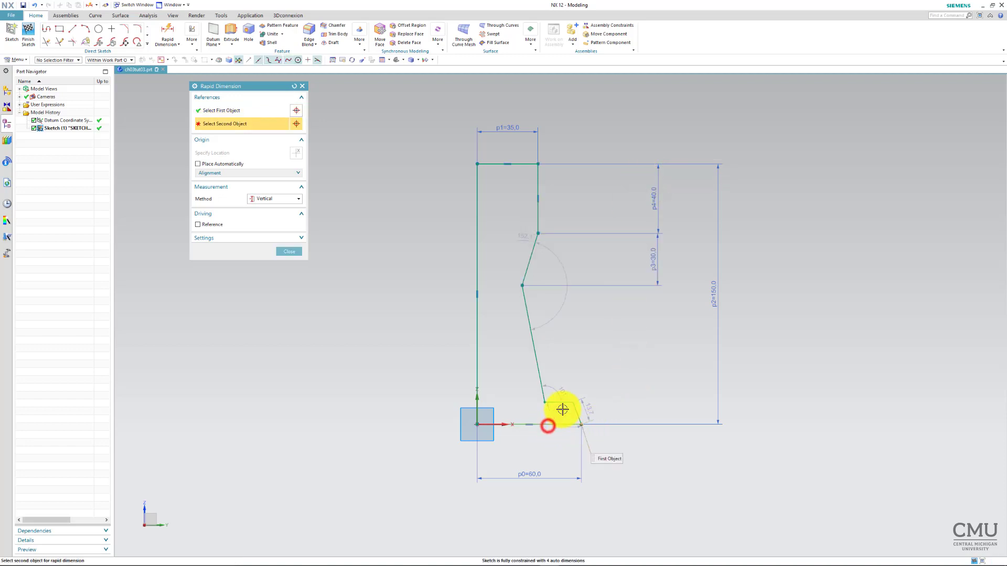
{"action": "left_click", "coordinate": [556, 404]}
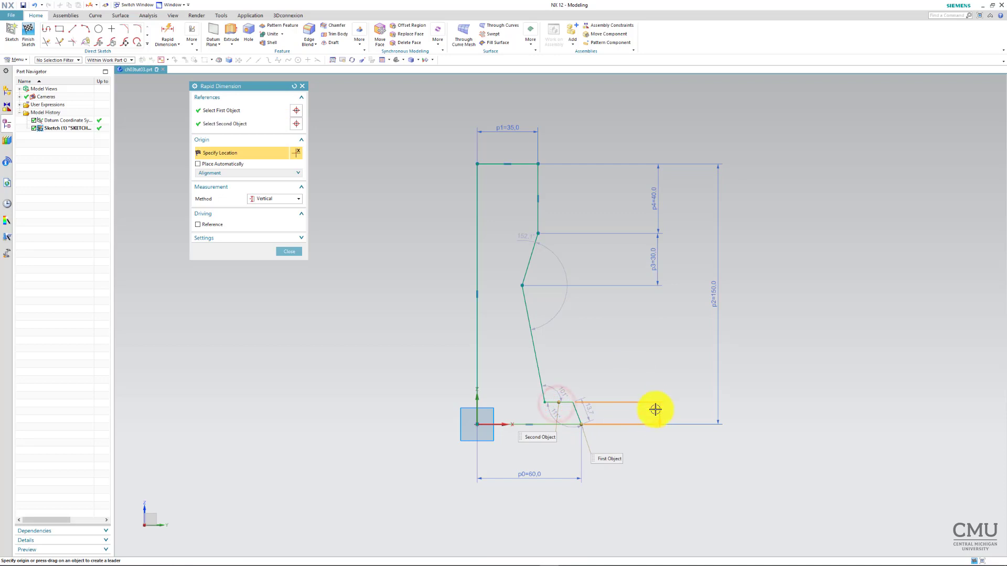
{"action": "left_click", "coordinate": [655, 382]}
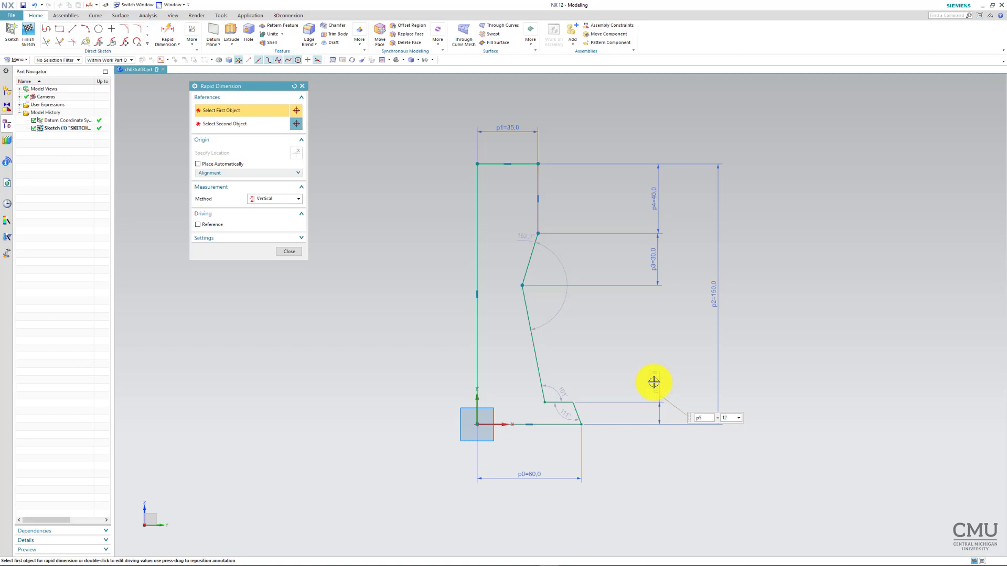
{"action": "key", "text": "BackSpace"}
{"action": "key", "text": "BackSpace"}
{"action": "key", "text": "Return"}
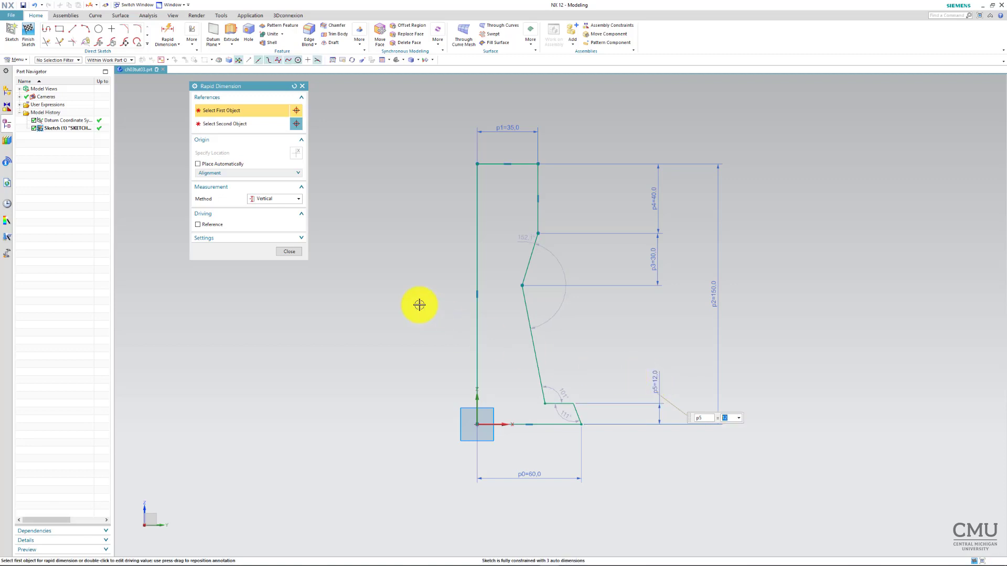
{"action": "left_click", "coordinate": [300, 200]}
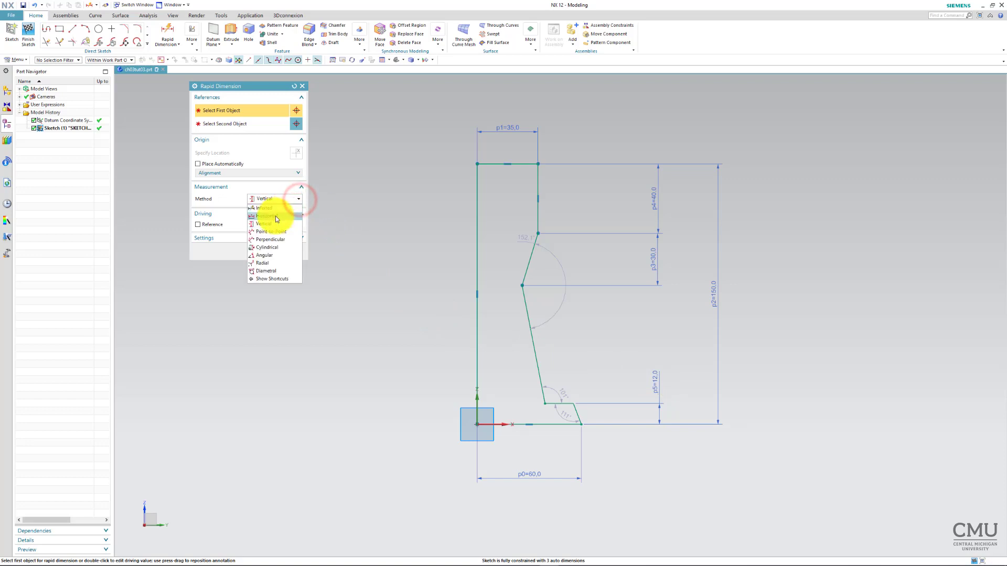
Step: Add a horizontal 40 dimension from the vertical edge to the slanted line's lower end
{"action": "left_click", "coordinate": [276, 216]}
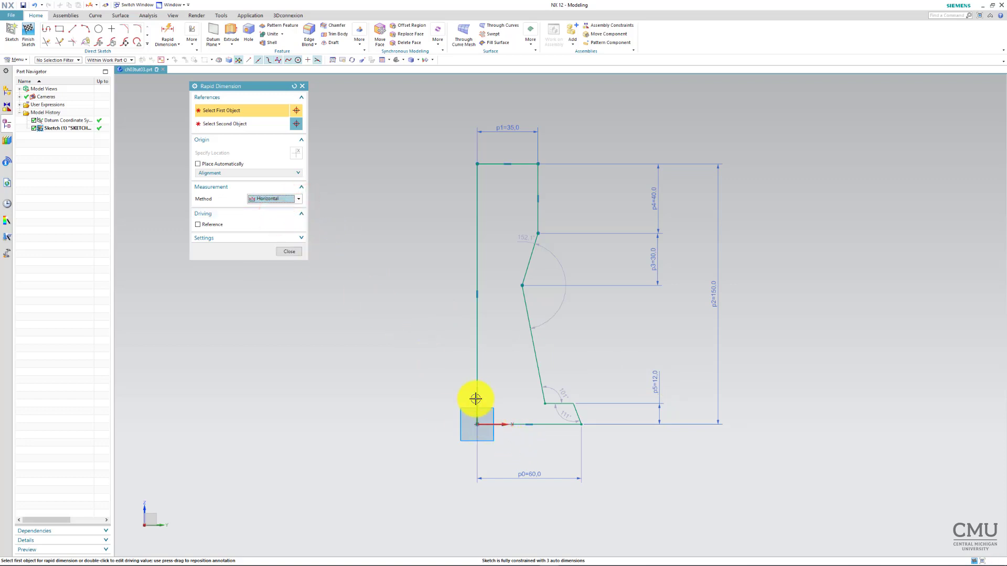
{"action": "left_click", "coordinate": [477, 380]}
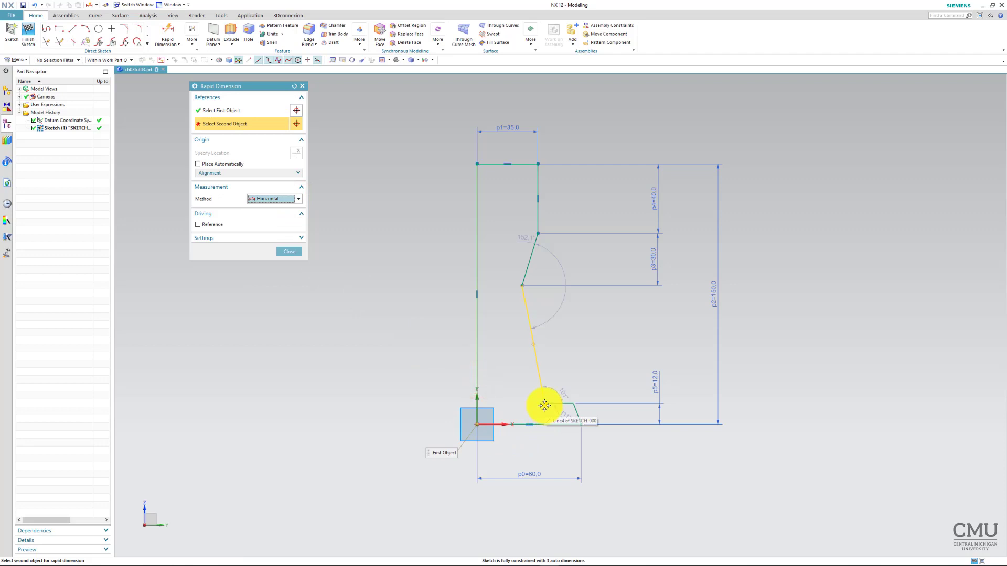
{"action": "left_click", "coordinate": [544, 404]}
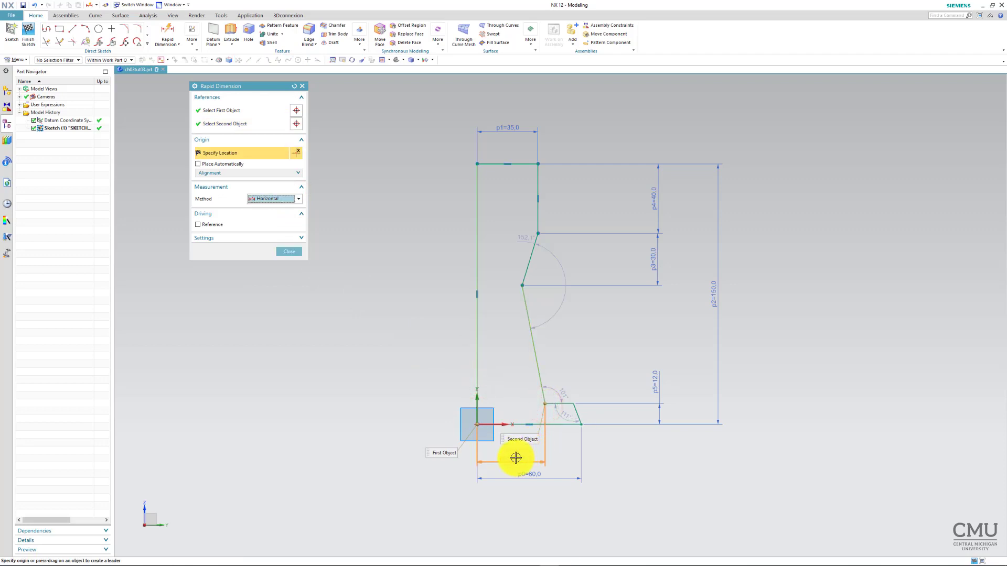
{"action": "left_click", "coordinate": [515, 459]}
{"action": "type", "text": "40"}
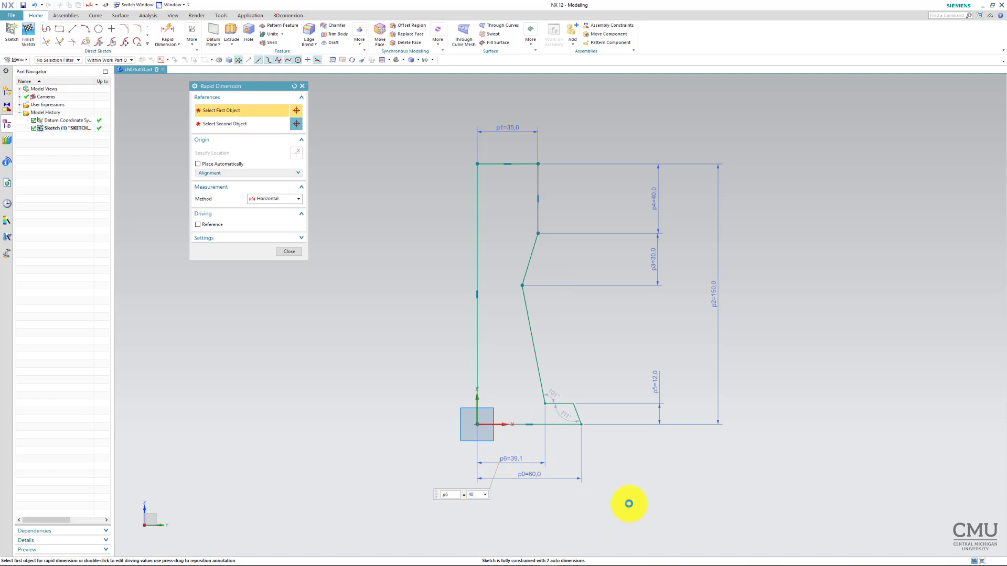
{"action": "key", "text": "Return"}
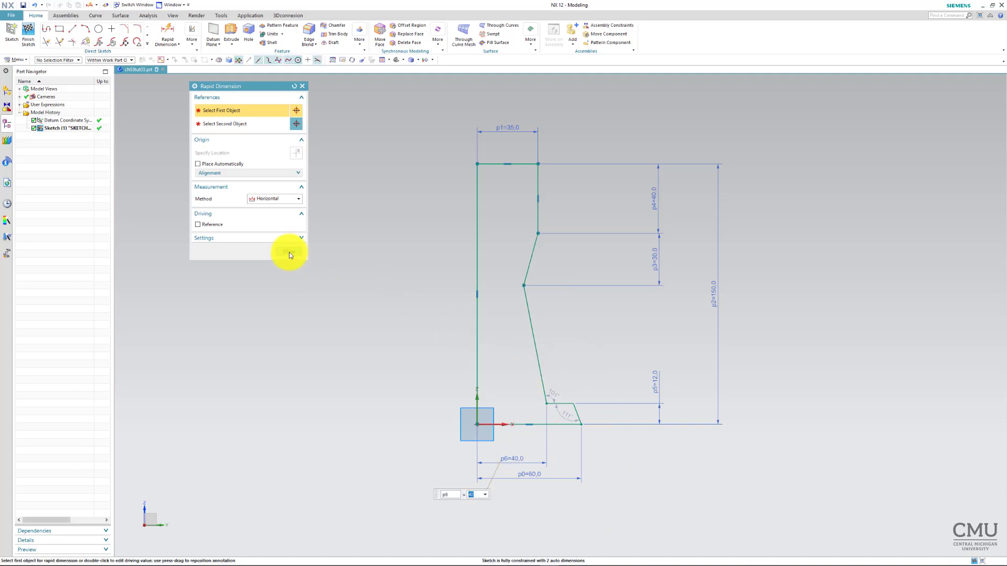
{"action": "left_click", "coordinate": [298, 199]}
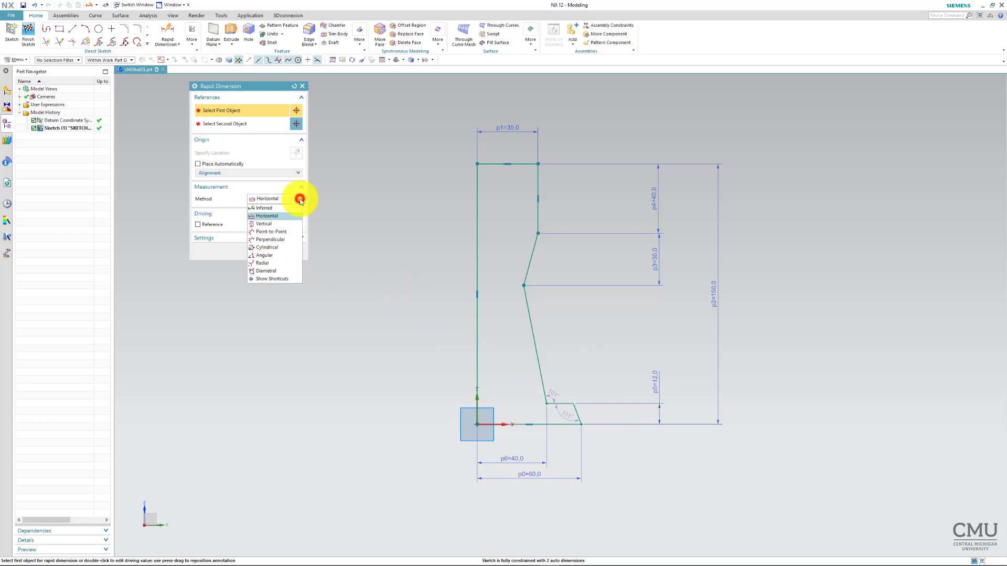
Step: Add angular dimensions of 117° and 77° at the foot of the profile
{"action": "left_click", "coordinate": [275, 256]}
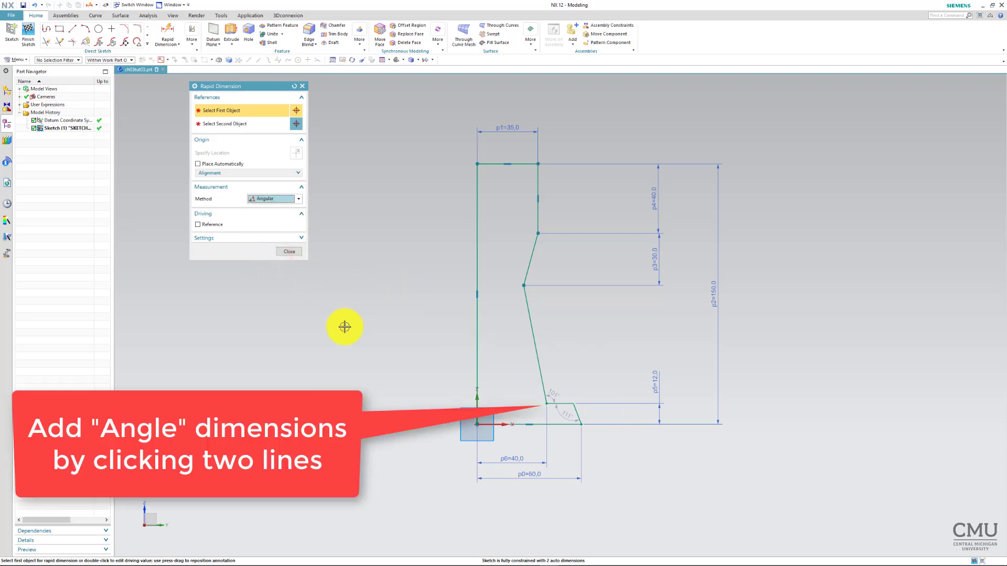
{"action": "left_click", "coordinate": [577, 415]}
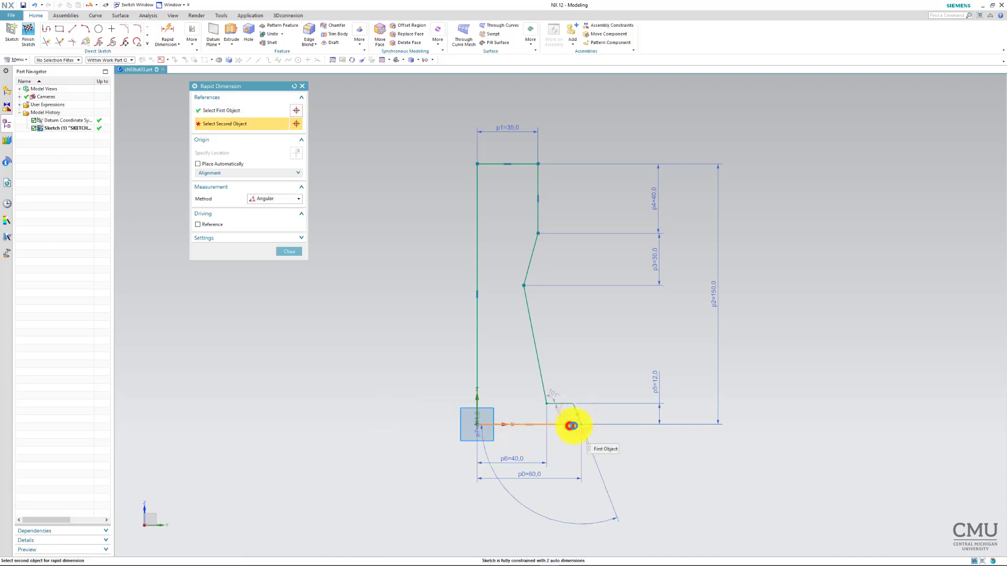
{"action": "left_click", "coordinate": [571, 423]}
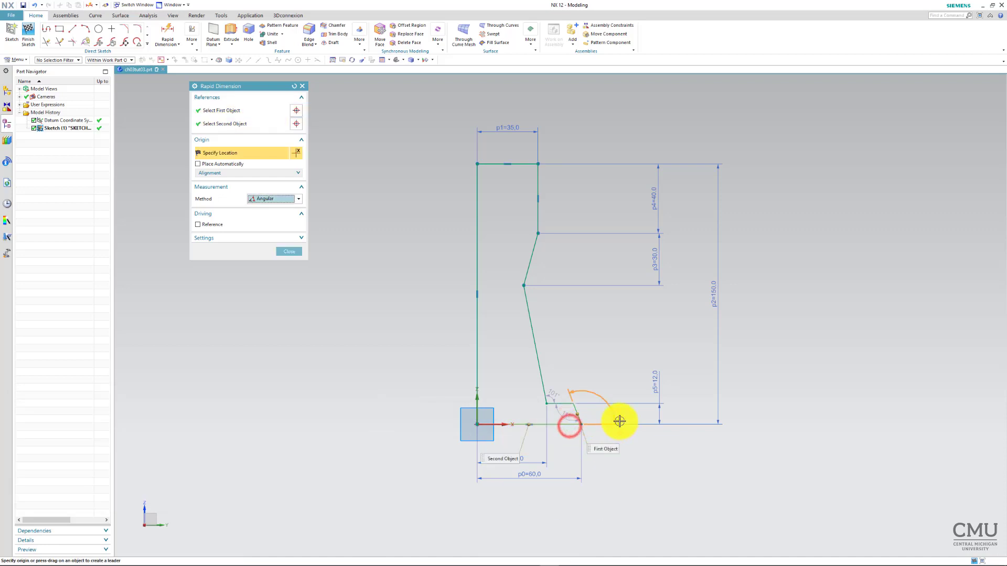
{"action": "left_click", "coordinate": [620, 384]}
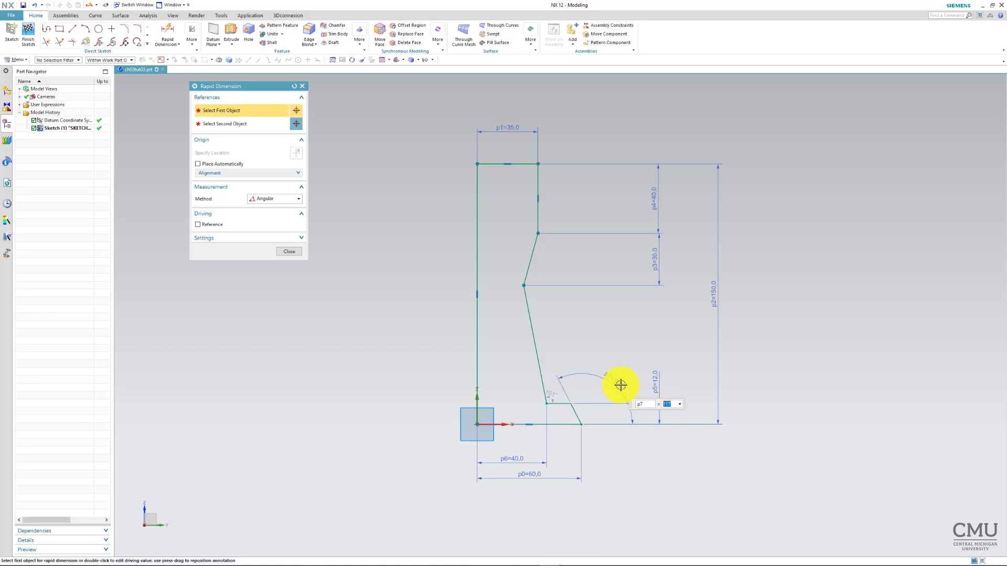
{"action": "key", "text": "Return"}
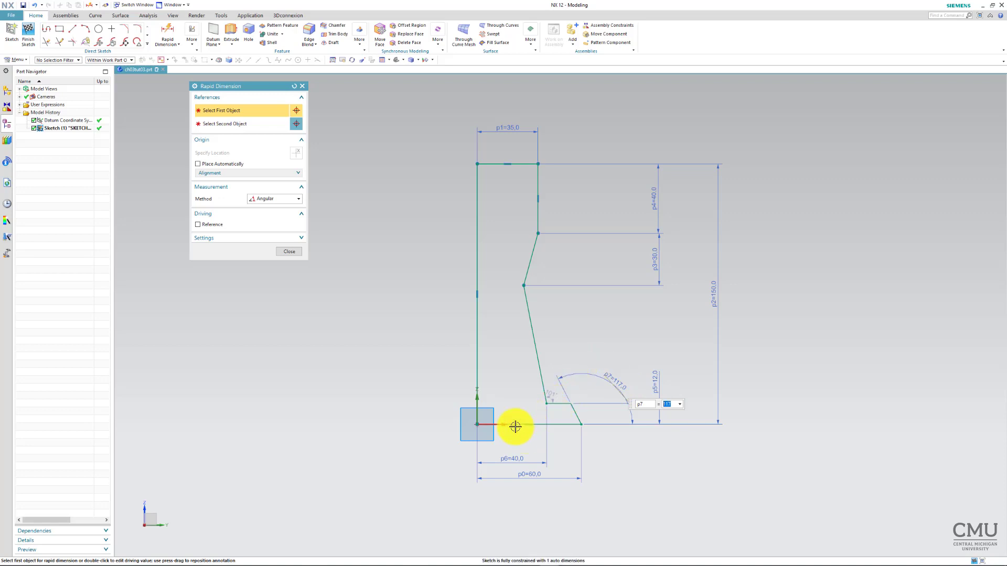
{"action": "left_click", "coordinate": [539, 366]}
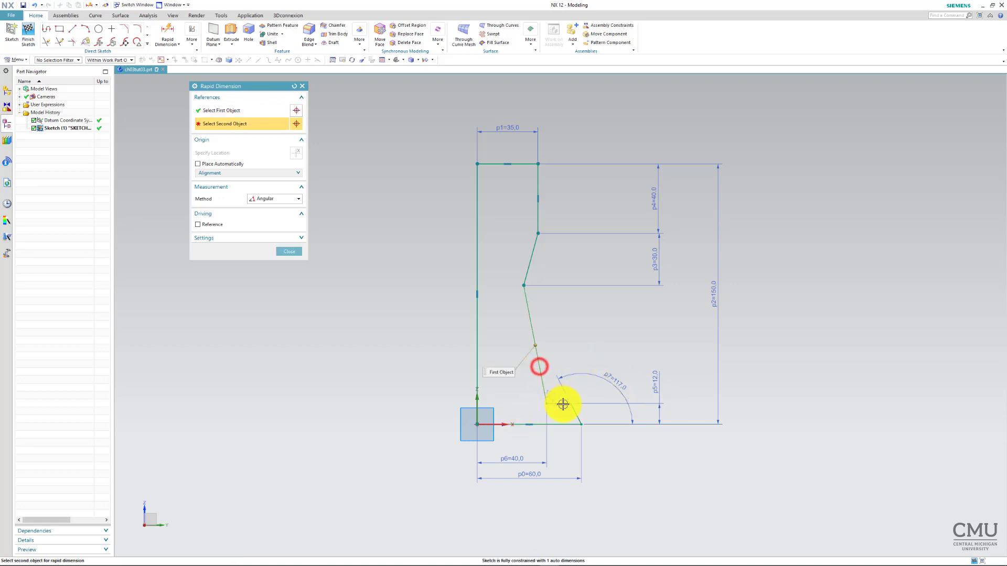
{"action": "left_click", "coordinate": [562, 405]}
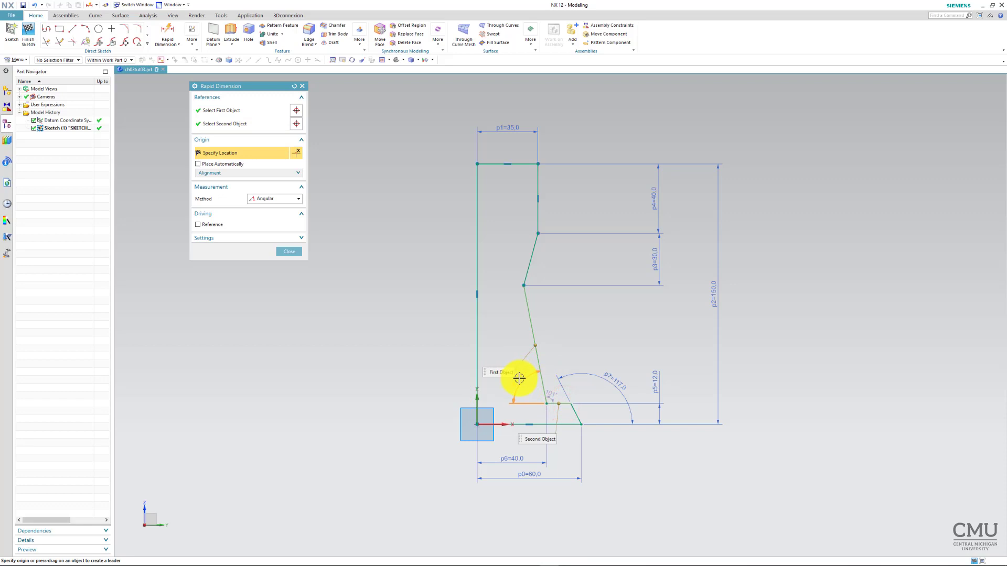
{"action": "left_click", "coordinate": [521, 378]}
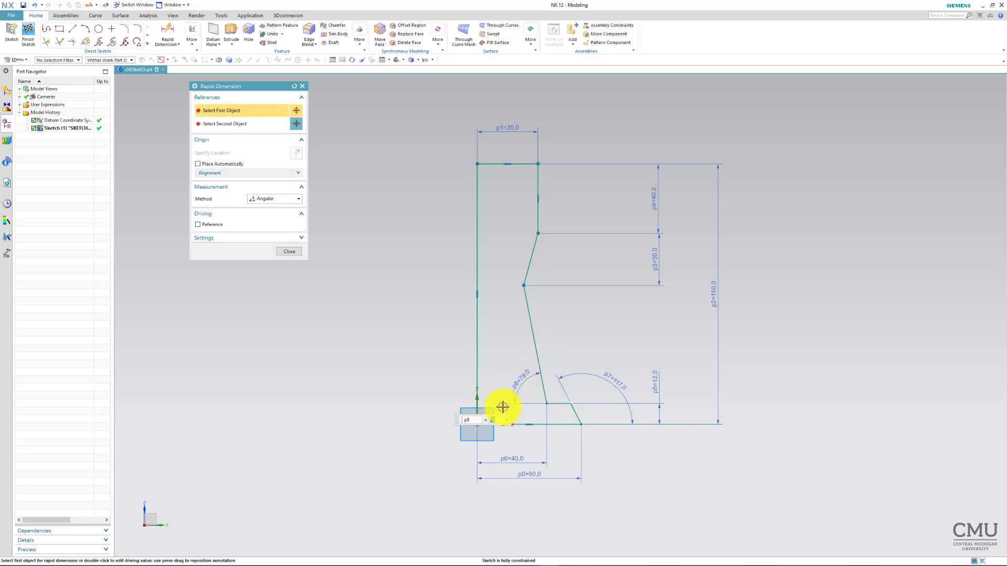
{"action": "key", "text": "Return"}
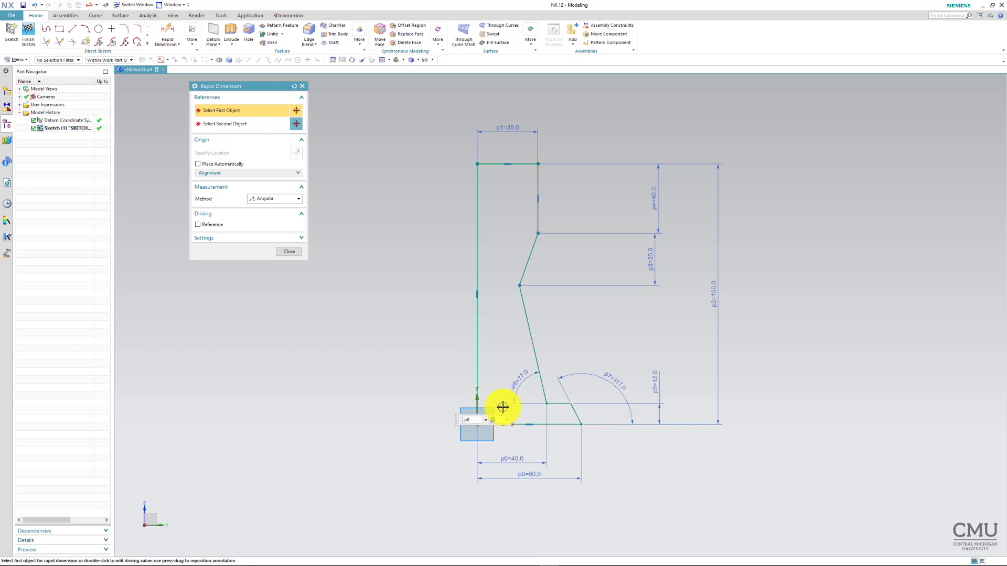
Step: Review the p7 and p3 dimensions, finish the sketch and fit the profile in view
{"action": "left_click", "coordinate": [289, 251]}
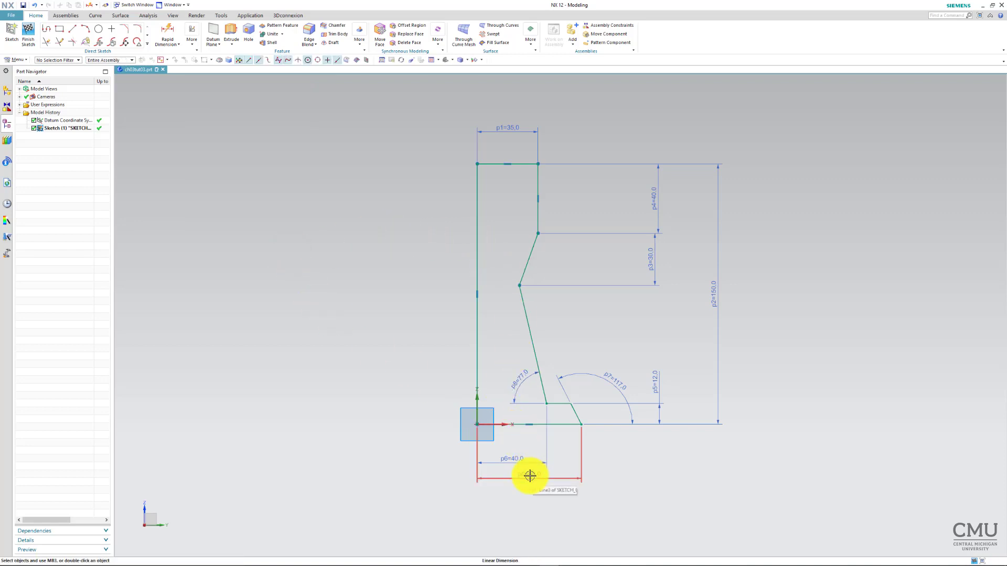
{"action": "double_click", "coordinate": [615, 388]}
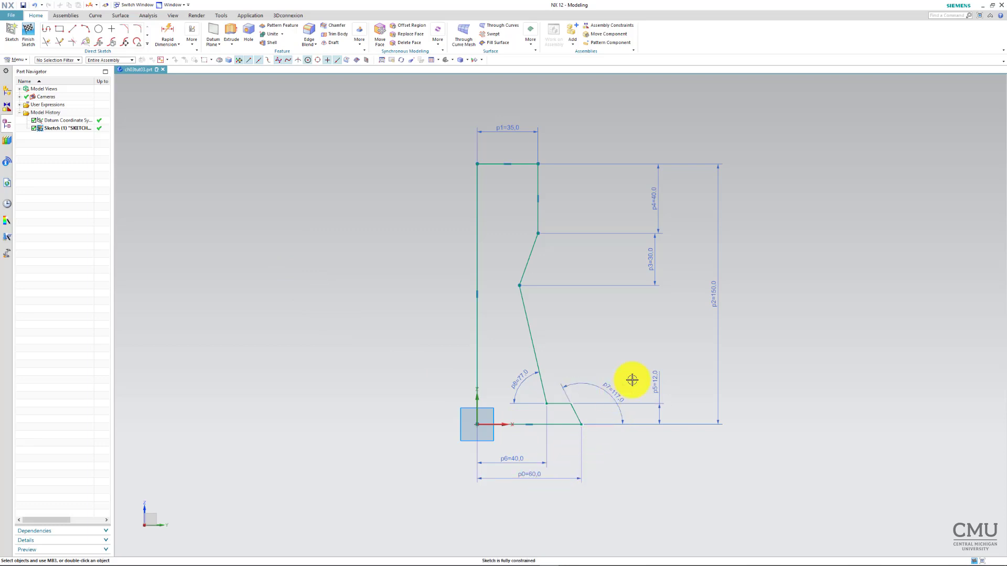
{"action": "double_click", "coordinate": [655, 257]}
{"action": "left_click", "coordinate": [27, 33]}
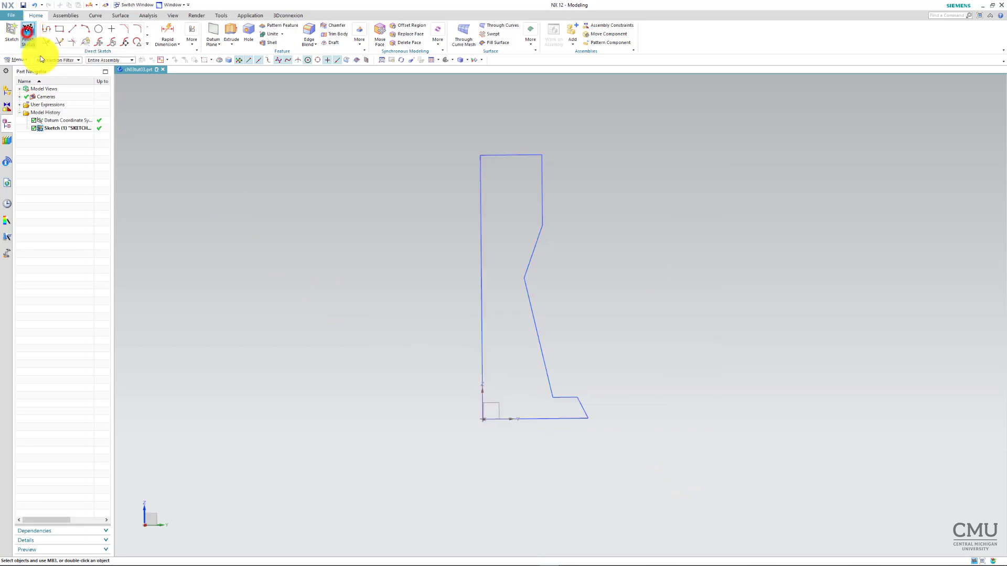
{"action": "right_click", "coordinate": [307, 259]}
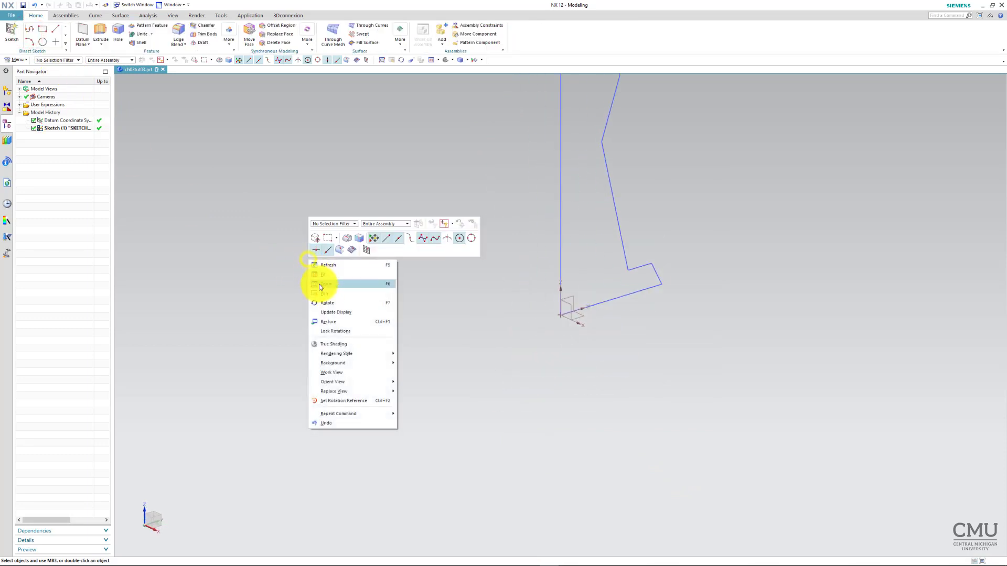
{"action": "left_click", "coordinate": [327, 275]}
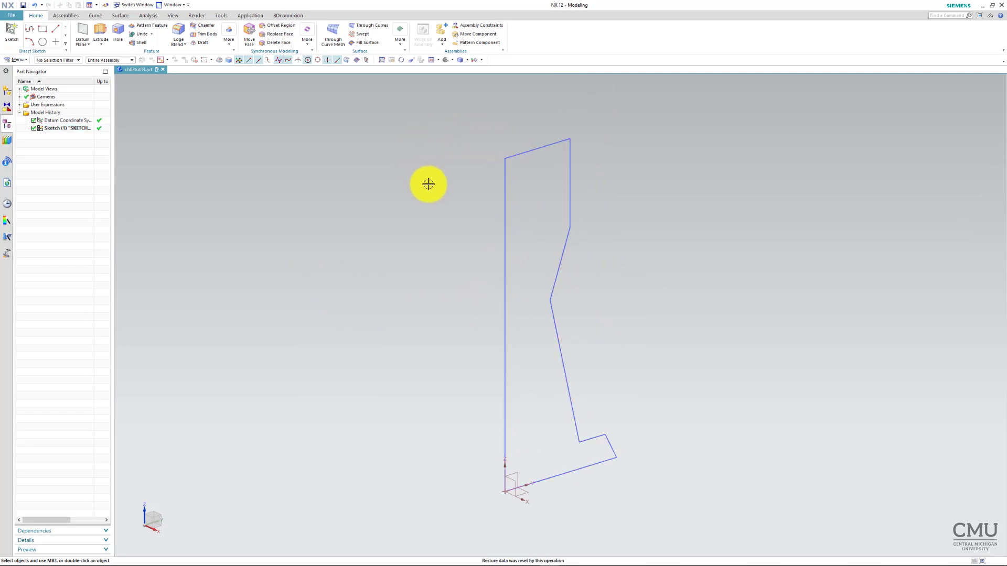
{"action": "left_click", "coordinate": [102, 45]}
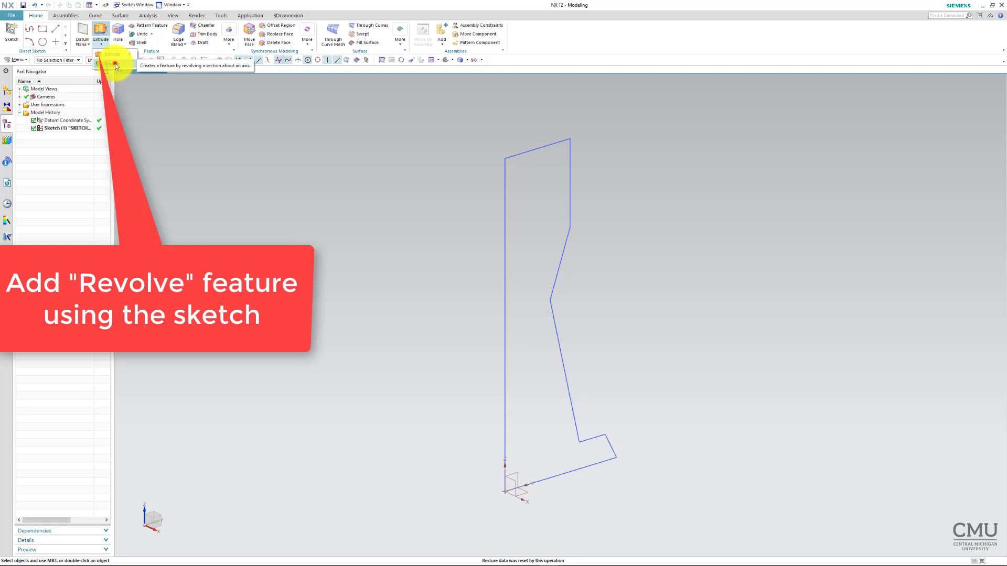
Step: Start a Revolve with the eight-curve sketch profile as its section
{"action": "left_click", "coordinate": [115, 63]}
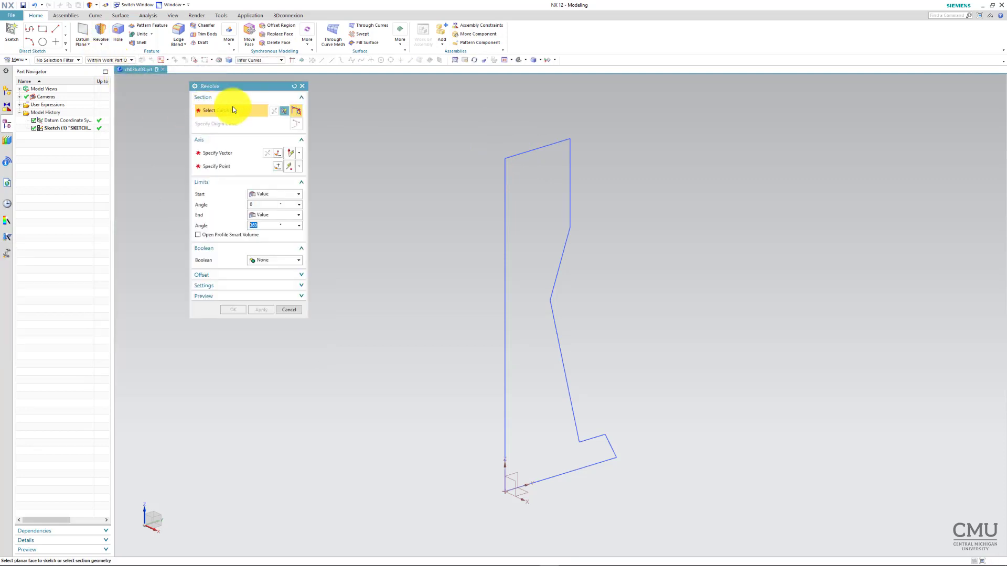
{"action": "left_click", "coordinate": [526, 153]}
{"action": "left_click", "coordinate": [217, 153]}
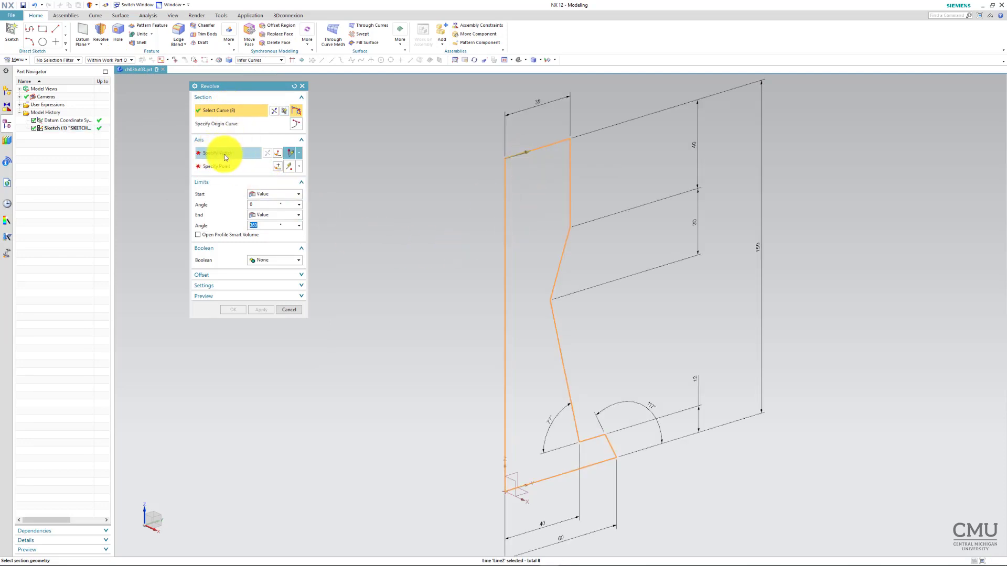
Step: Set the revolve axis to the vertical left edge through the datum origin for a 360° preview
{"action": "left_click", "coordinate": [225, 157]}
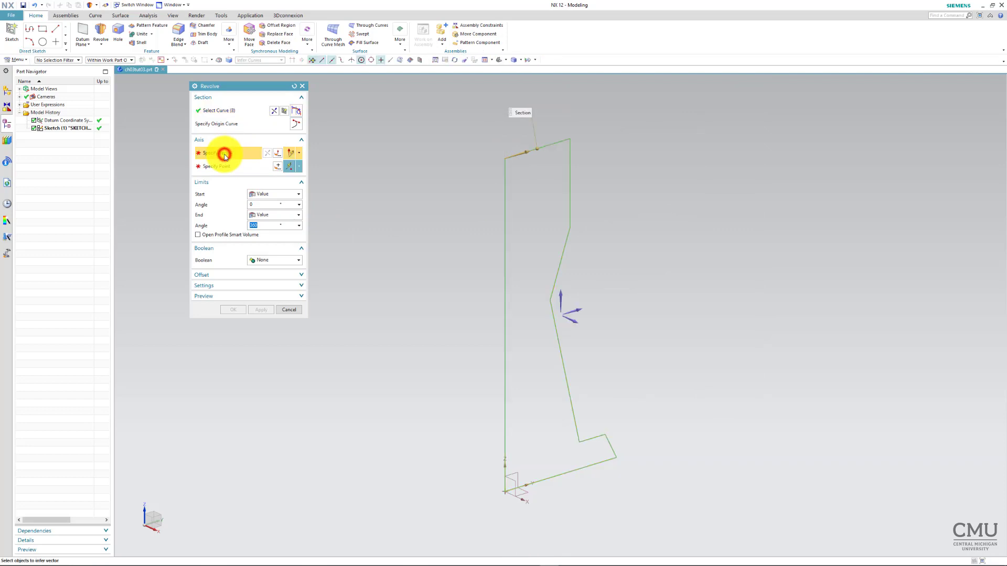
{"action": "left_click", "coordinate": [505, 261]}
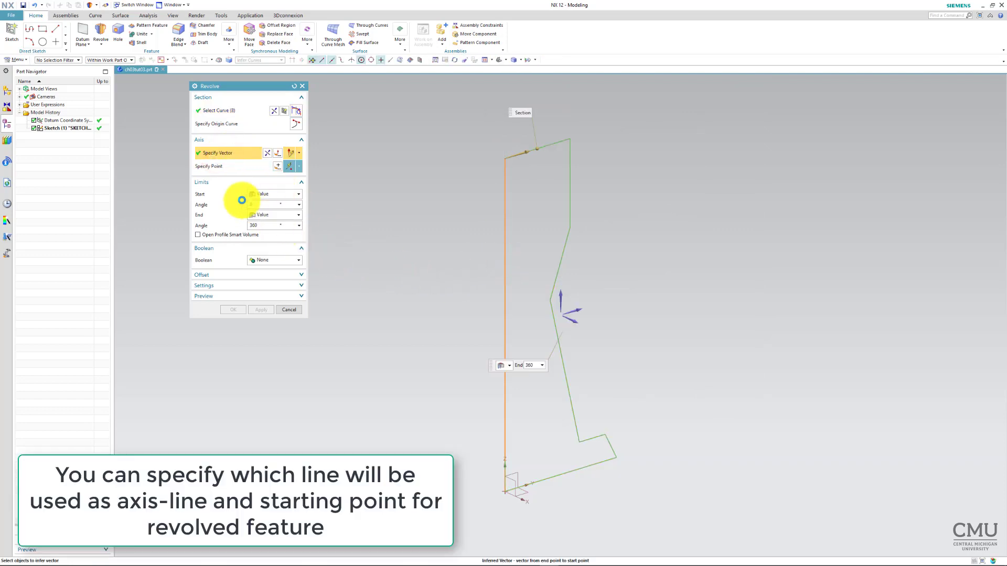
{"action": "left_click", "coordinate": [207, 170]}
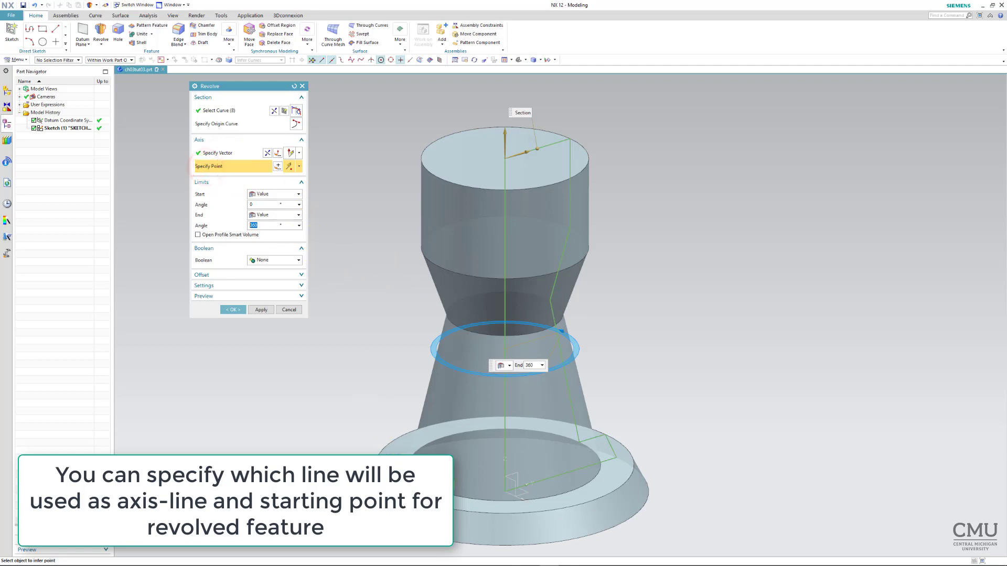
{"action": "left_click", "coordinate": [505, 494]}
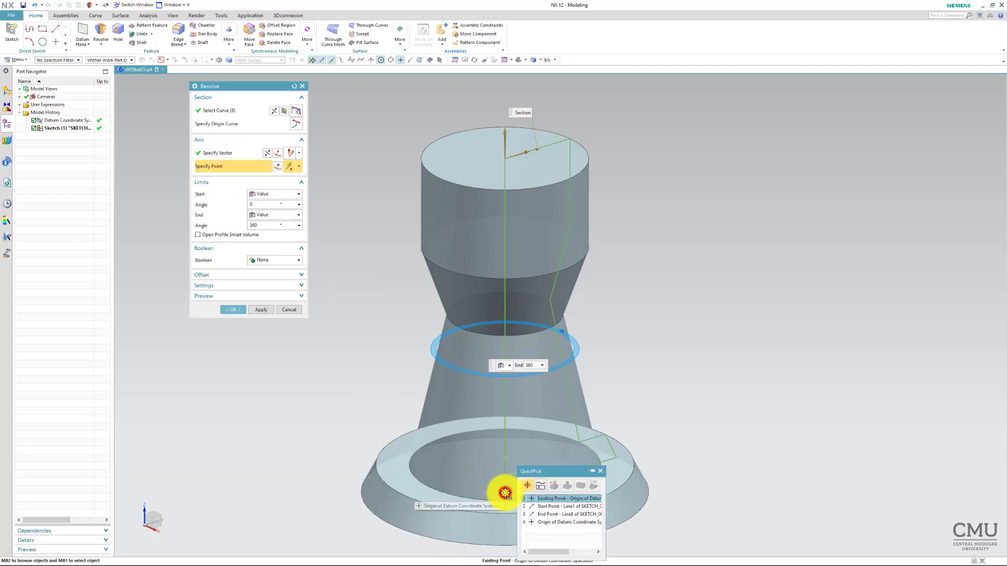
{"action": "left_click", "coordinate": [548, 499]}
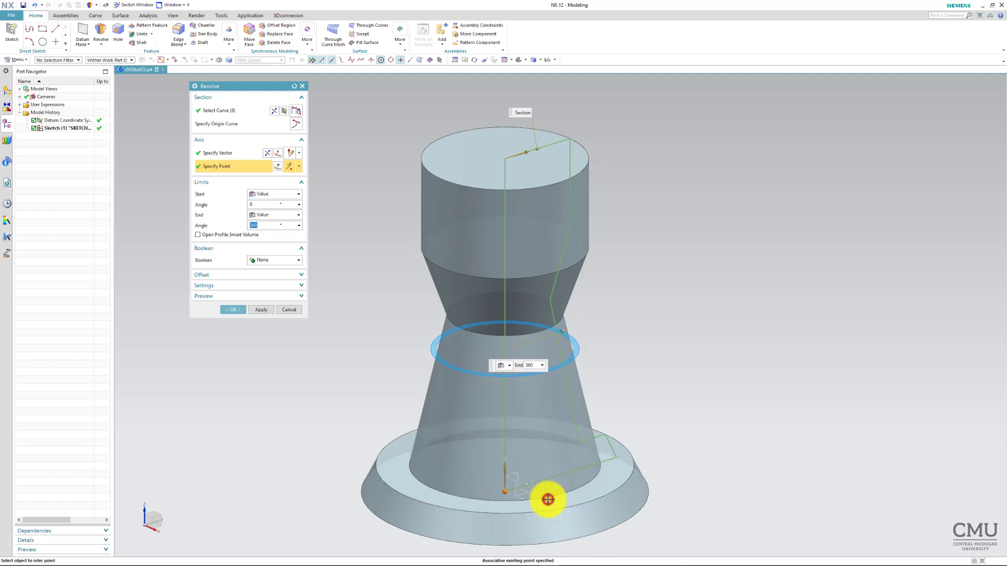